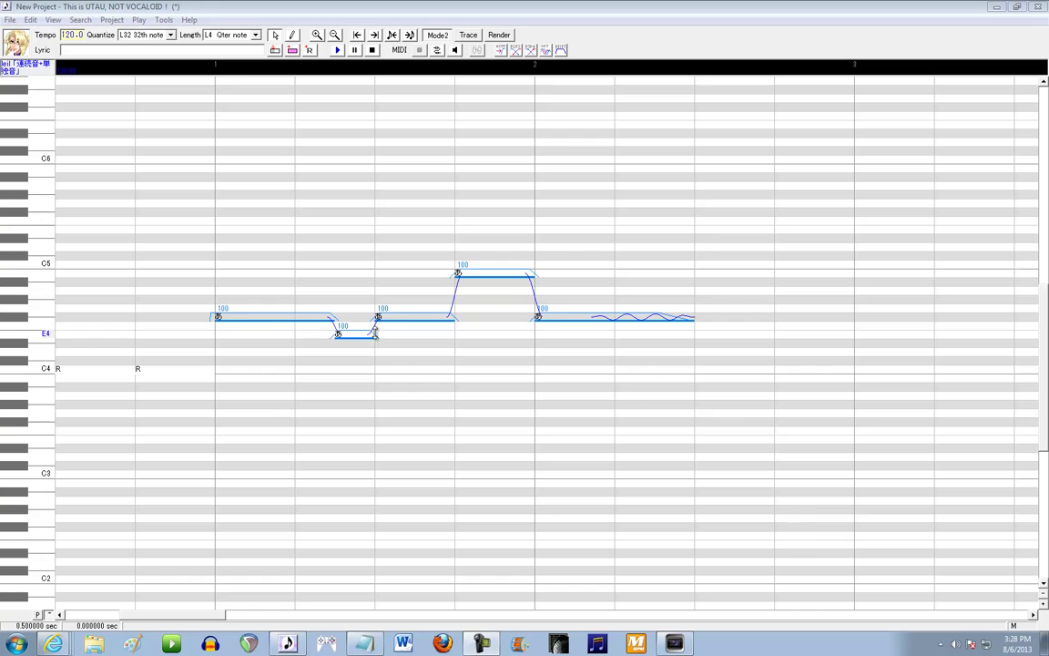
- Play back the whole five-note phrase to hear its current pitch bends
key("space")
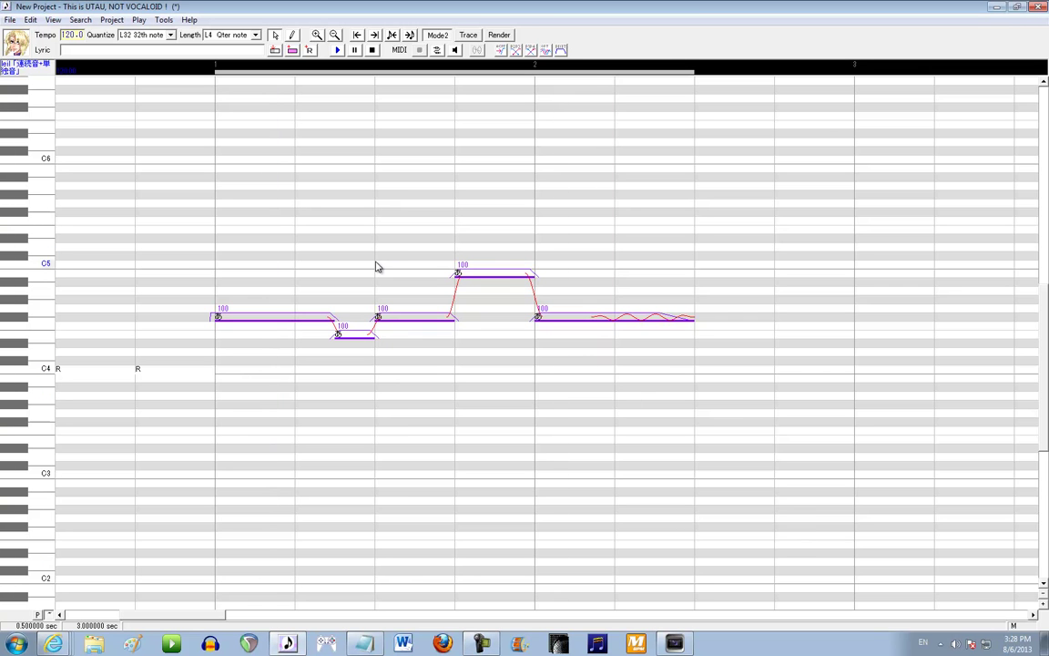
left_click(638, 320)
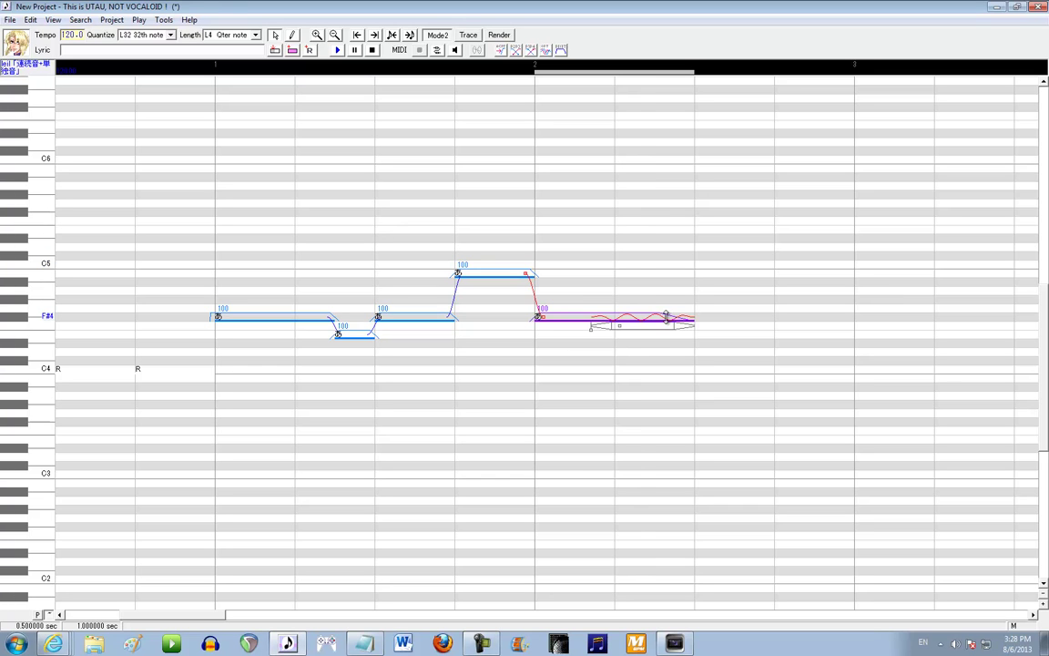
key("space")
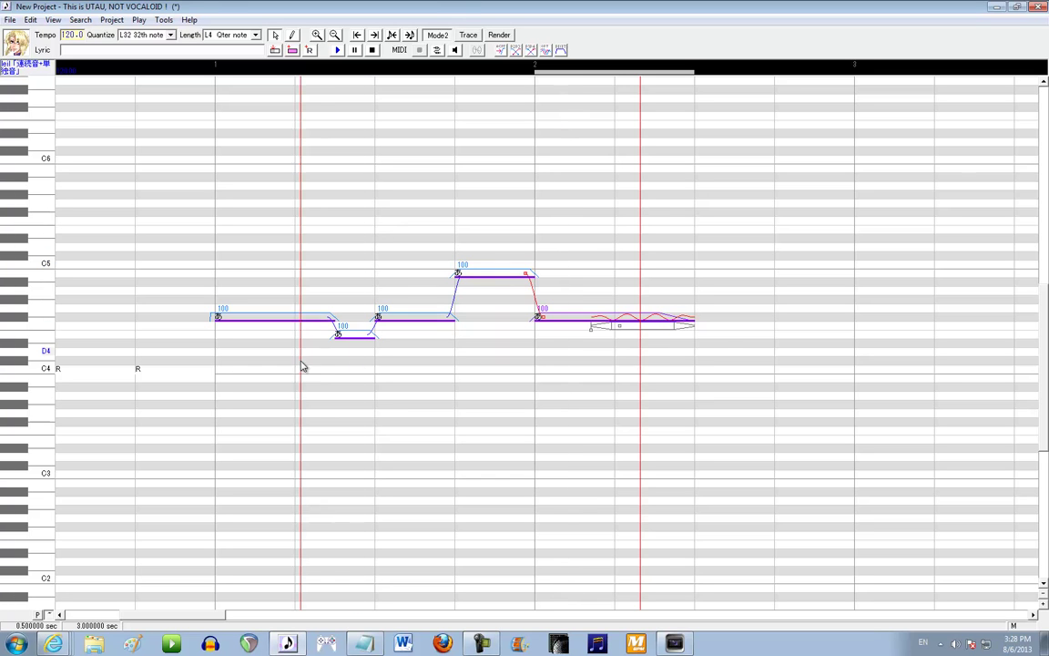
left_click(337, 50)
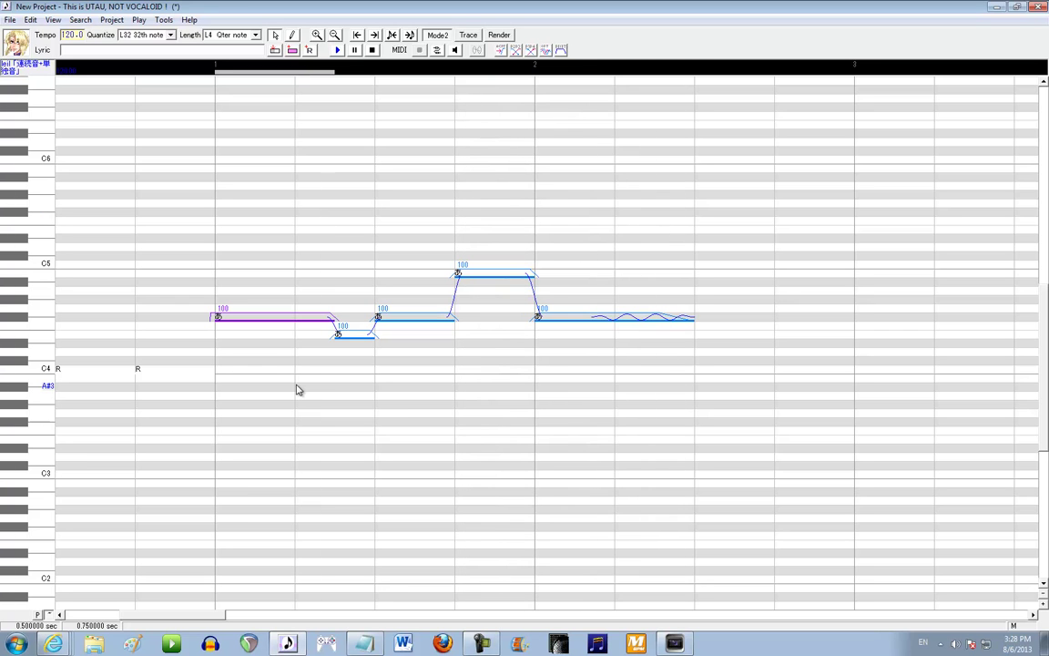
- Apply portamento to the first note through its pitch settings, keeping the Presets option
right_click(255, 324)
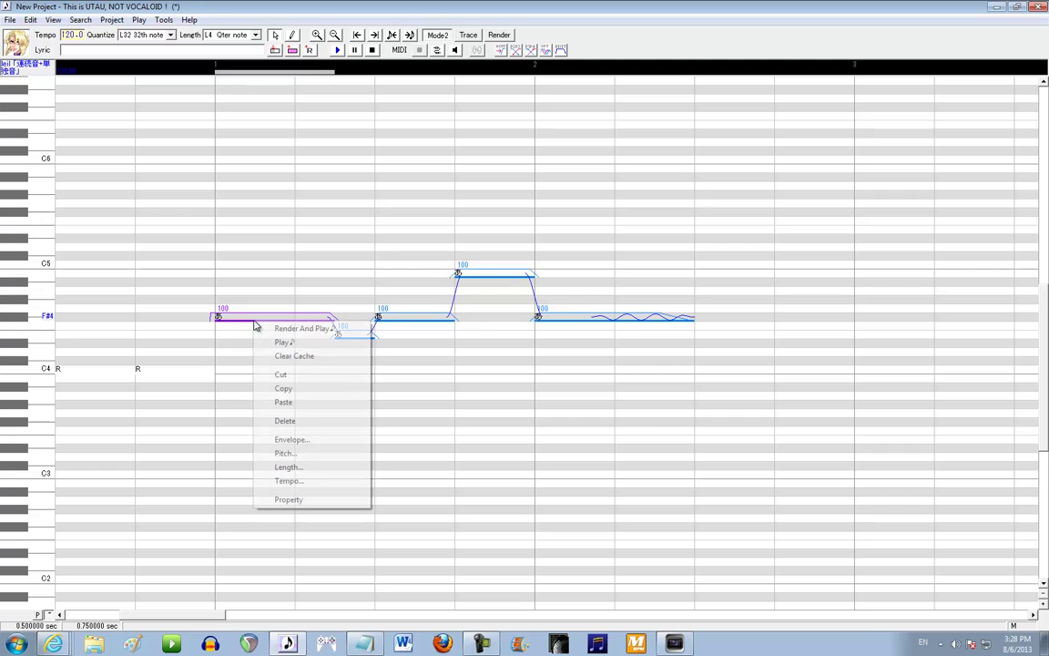
left_click(284, 453)
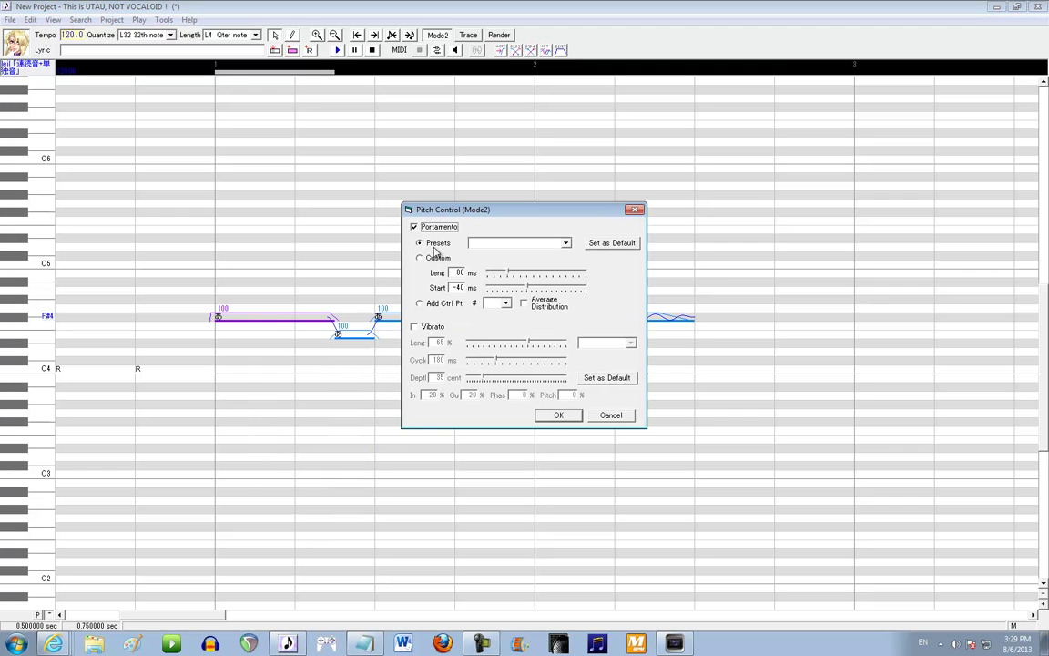
left_click(549, 416)
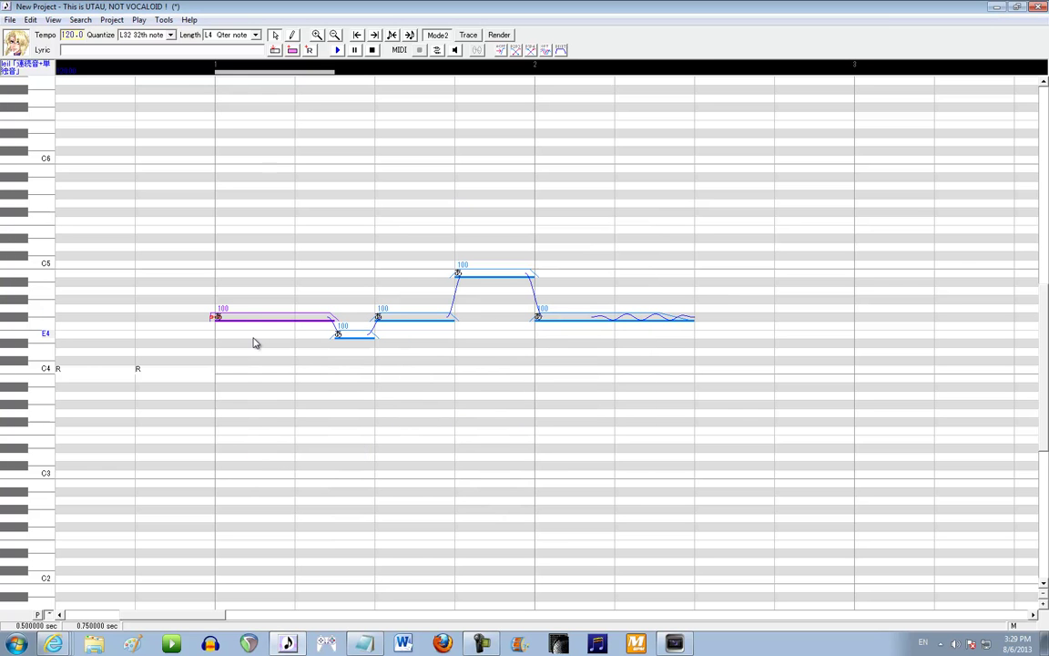
- Add a control point to the first note's pitch curve, extend the curve's end further into the note, and lower the middle point to E4
left_click(335, 37)
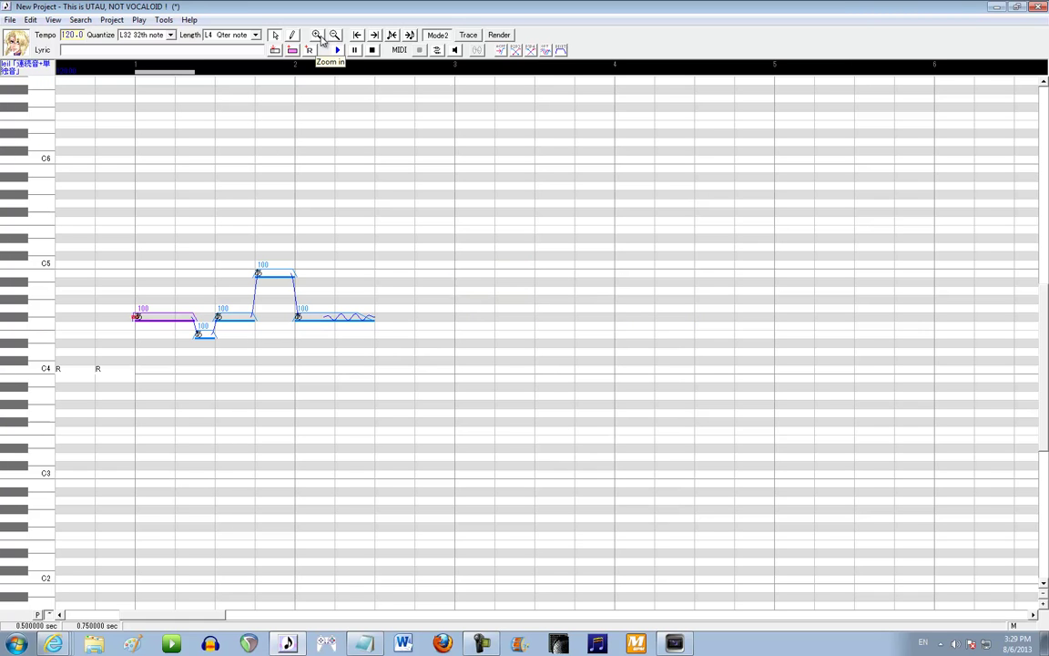
left_click(318, 36)
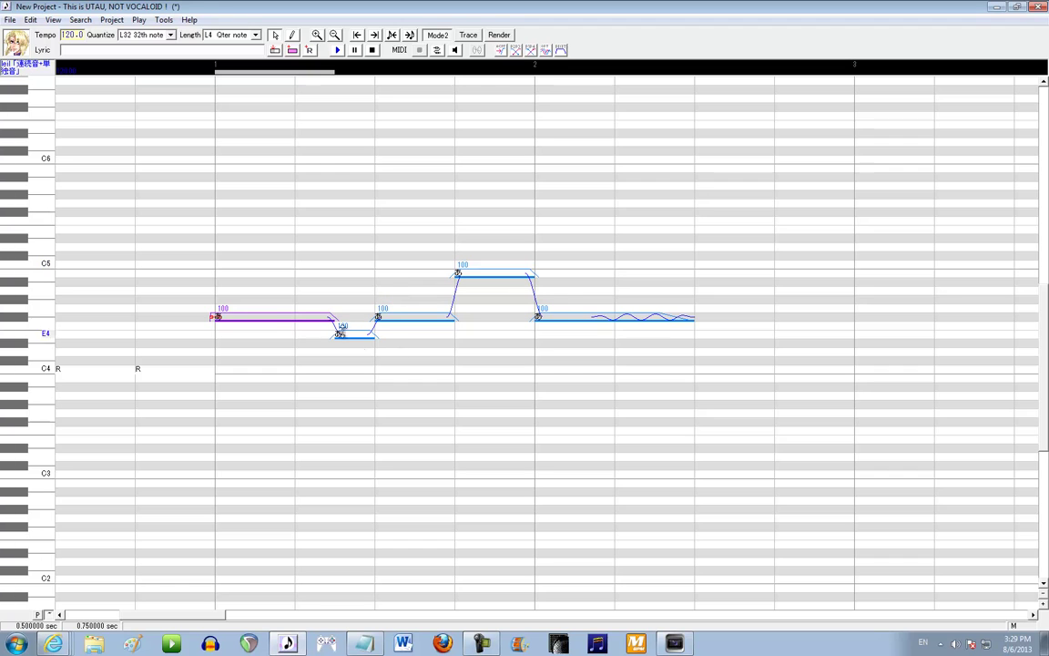
right_click(219, 316)
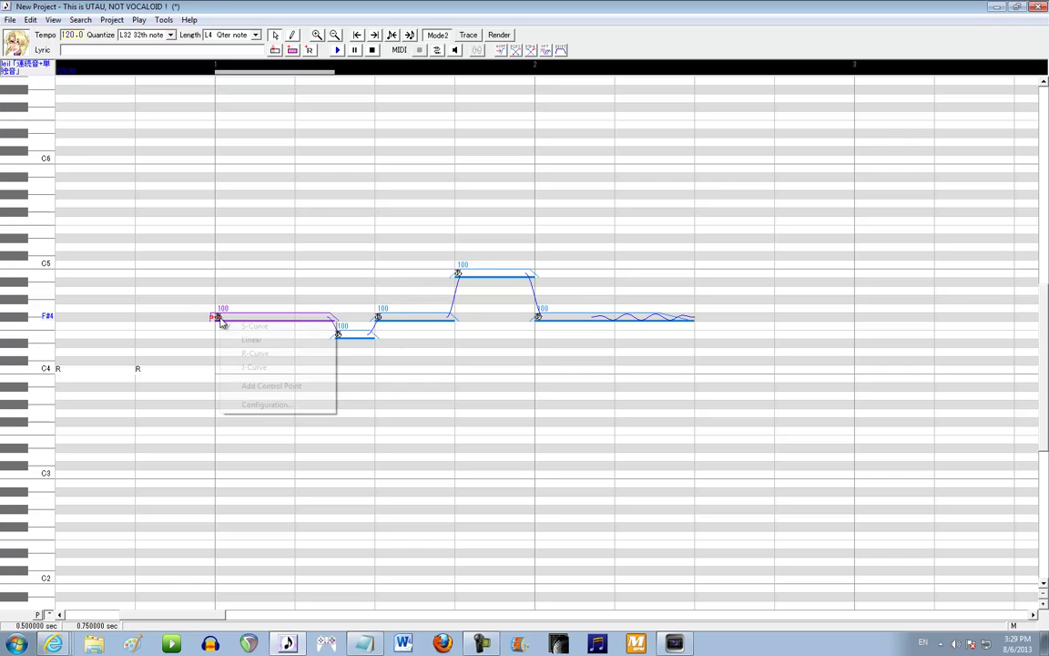
left_click(230, 384)
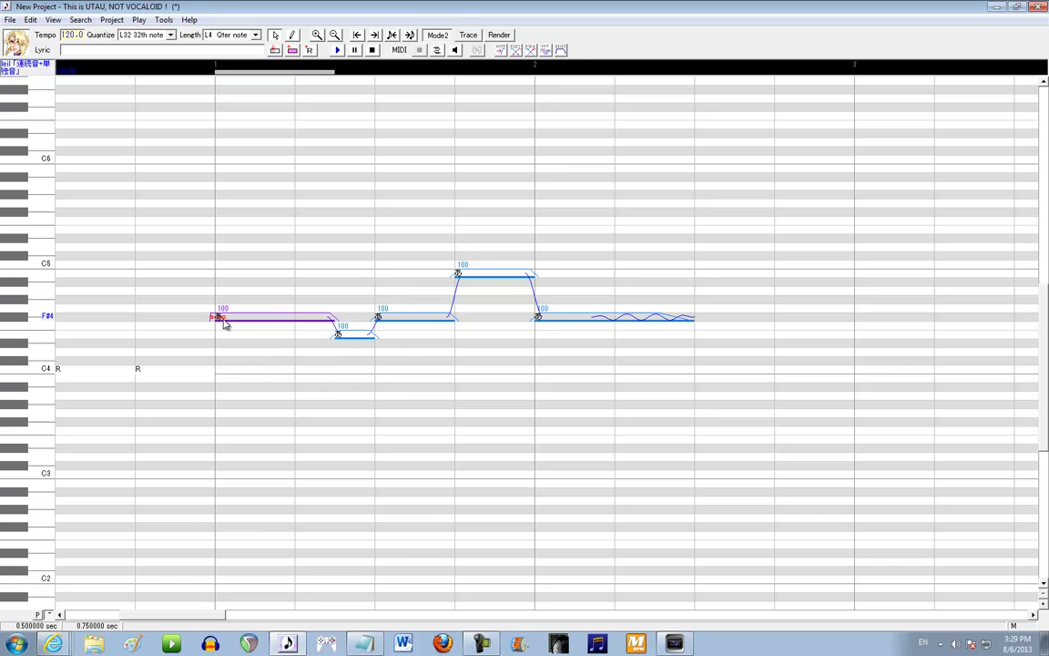
left_click_drag(221, 316, 259, 316)
left_click_drag(217, 333, 217, 333)
- Add a second control point to the first note's pitch curve and shape a flat dip at E4 that rises to F#4
right_click(216, 333)
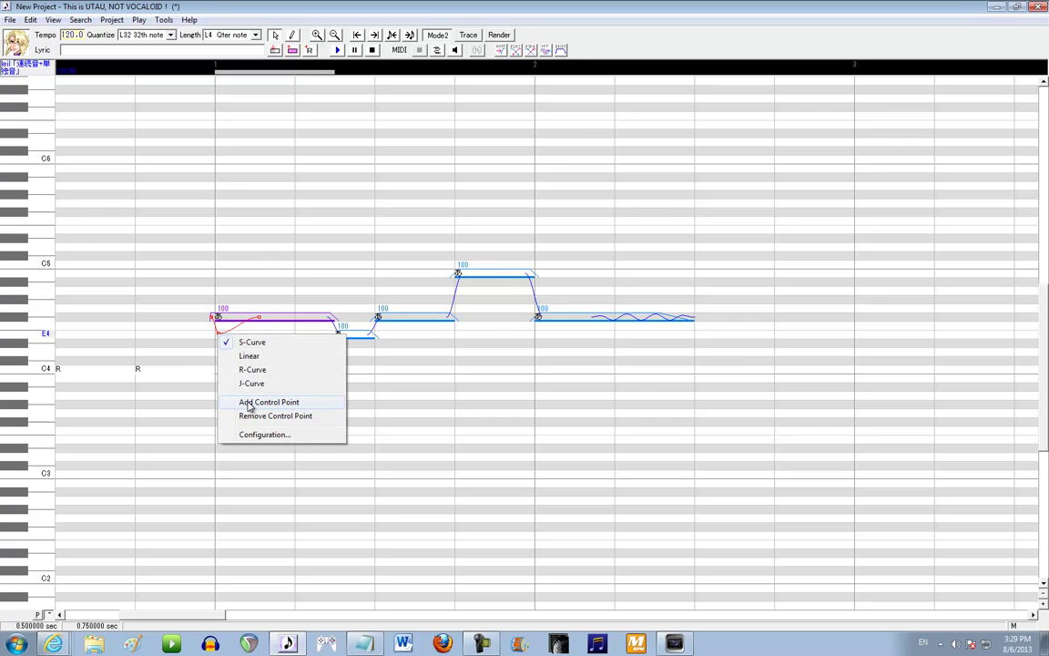
left_click(250, 405)
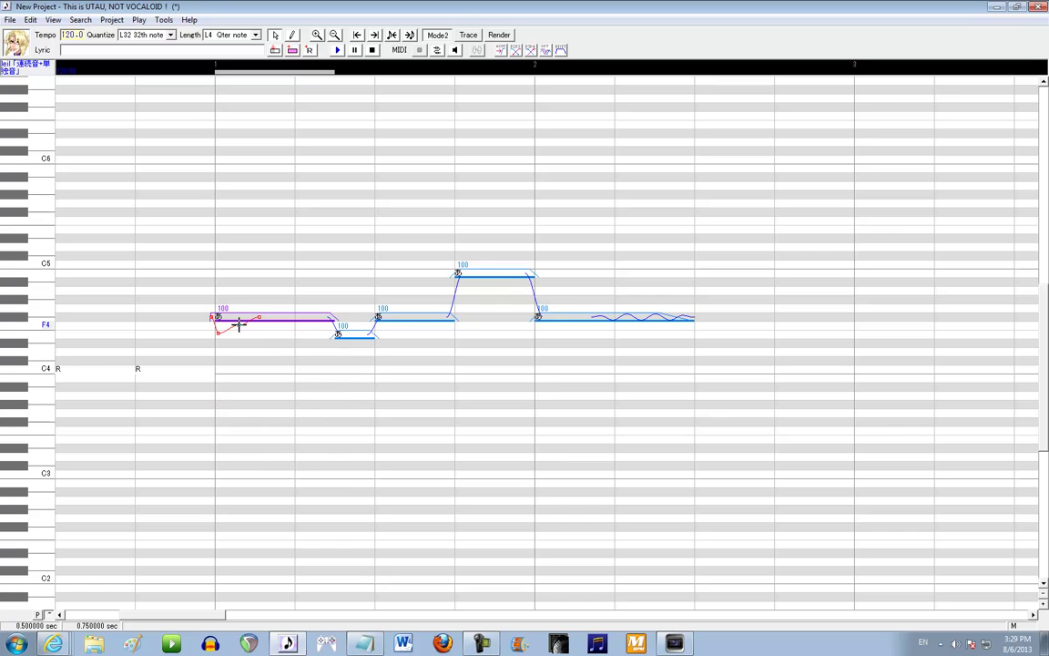
mouse_move(237, 325)
left_mouse_down()
mouse_move(234, 341)
mouse_move(227, 331)
mouse_move(258, 316)
mouse_move(243, 340)
mouse_move(233, 333)
left_mouse_up()
left_click_drag(259, 317, 242, 334)
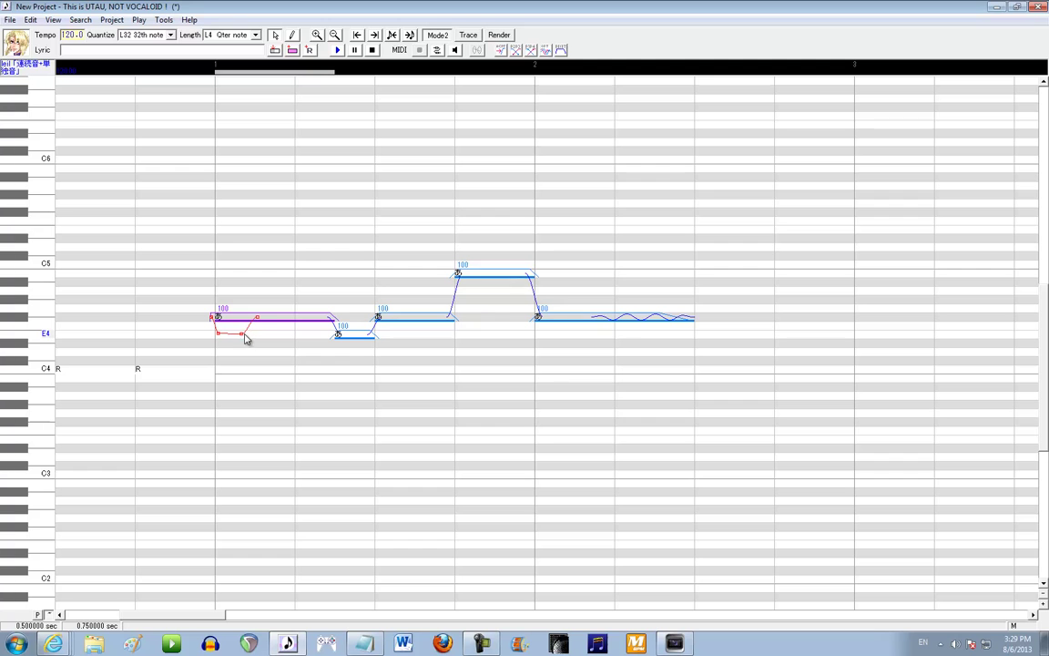
- Render and play the first note to hear the dipped pitch curve
left_click(338, 51)
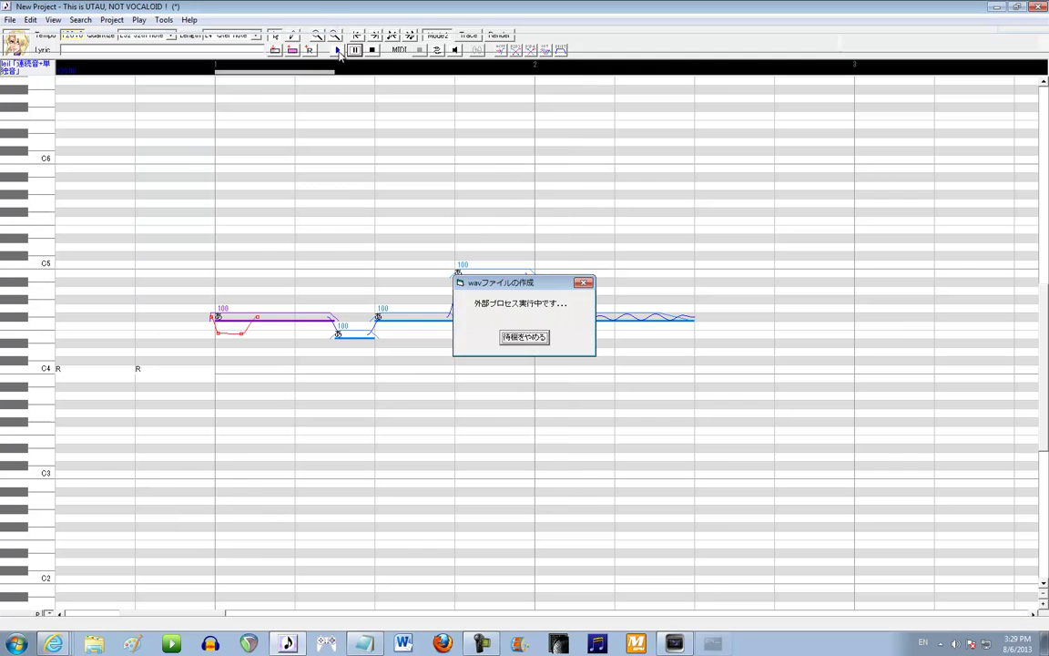
key("alt+Tab")
key("alt+Tab")
left_click(244, 319)
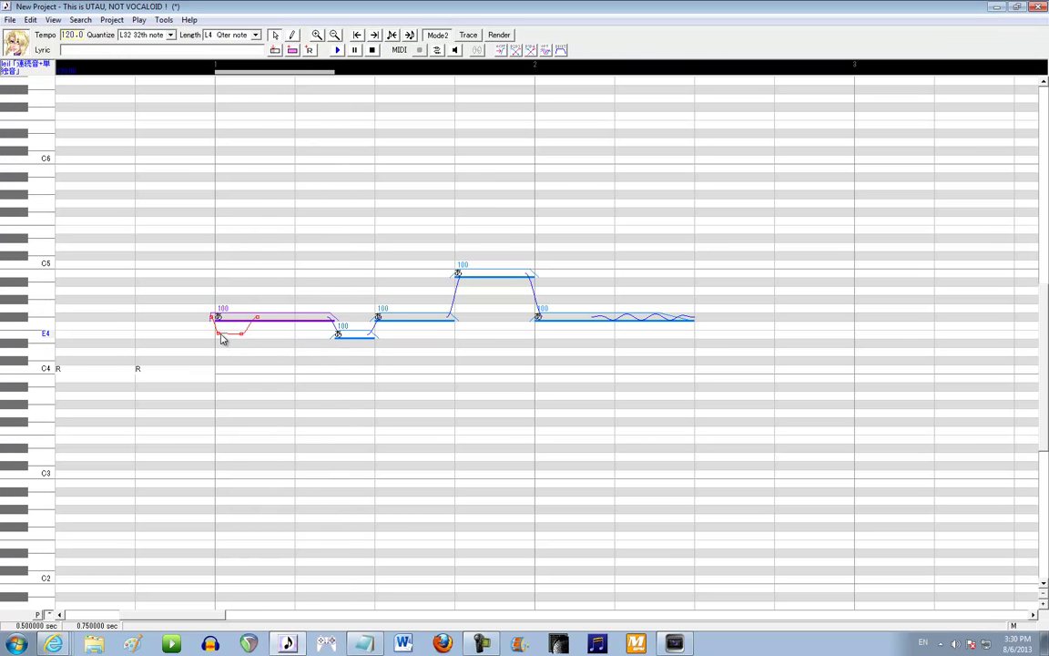
- Add a third control point to the first note's curve, reshape it into a deeper double dip, and start it earlier, before the note
right_click(219, 335)
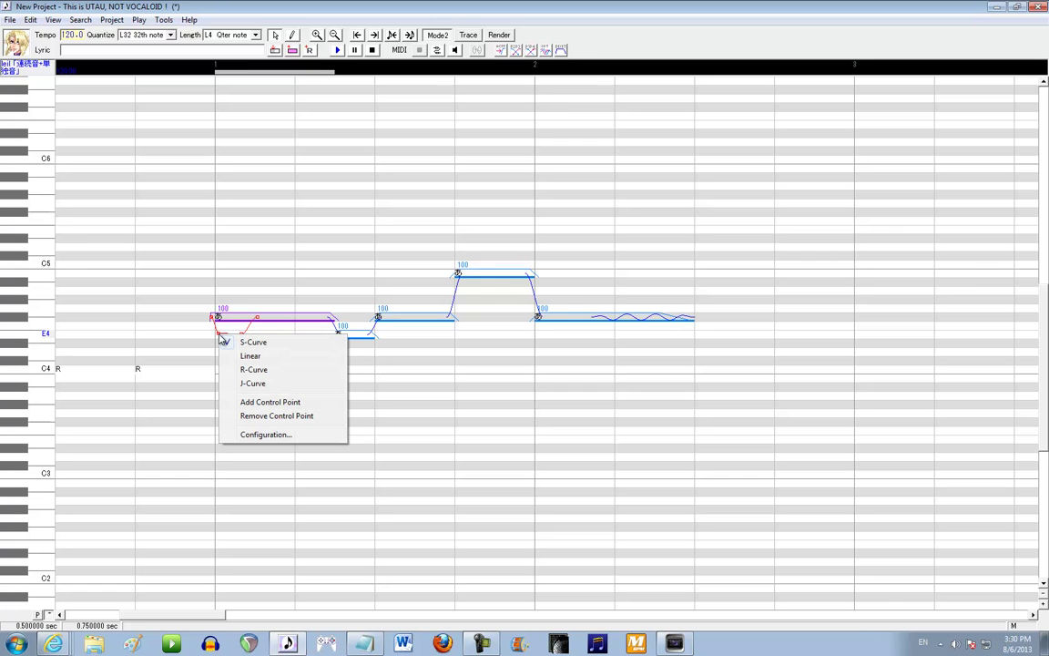
left_click(247, 403)
mouse_move(217, 334)
left_mouse_down()
mouse_move(213, 355)
mouse_move(225, 333)
mouse_move(235, 337)
left_mouse_up()
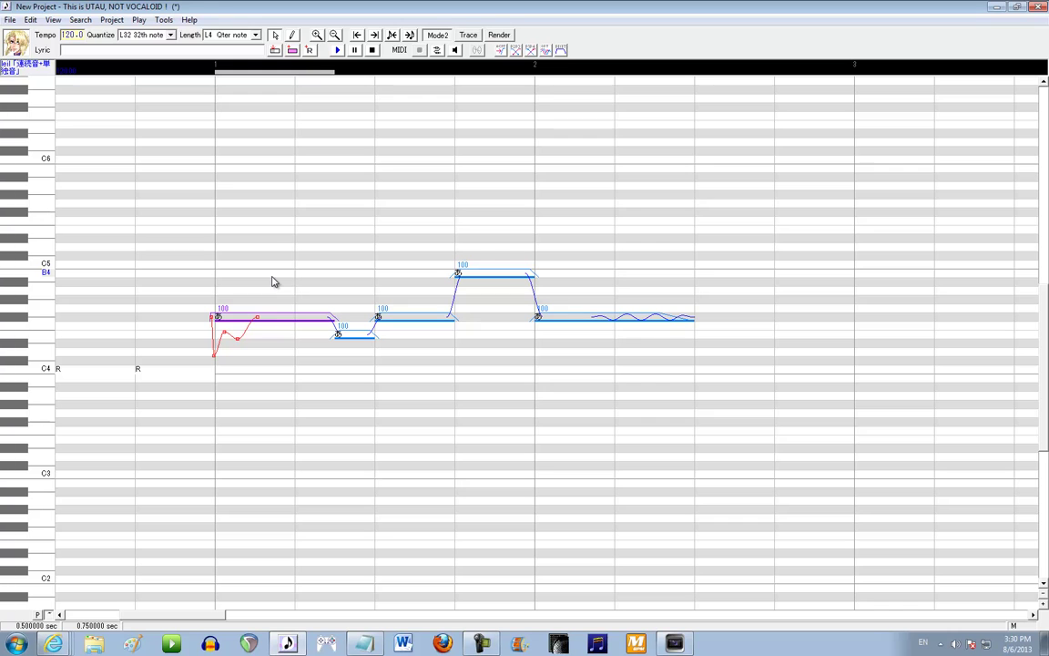
left_click(337, 51)
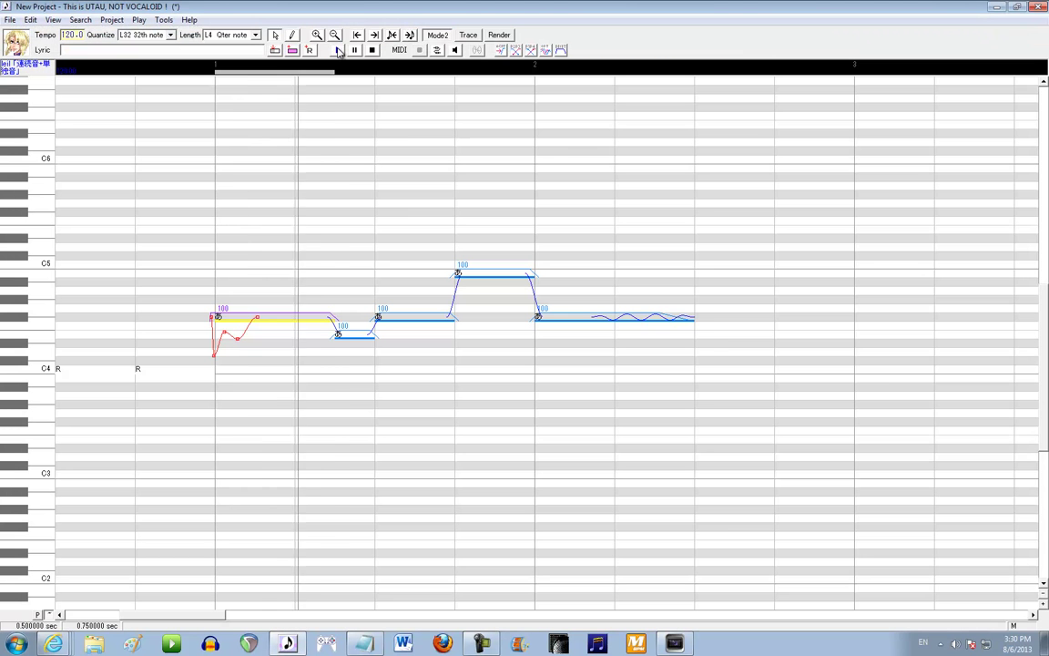
left_click_drag(211, 317, 193, 323)
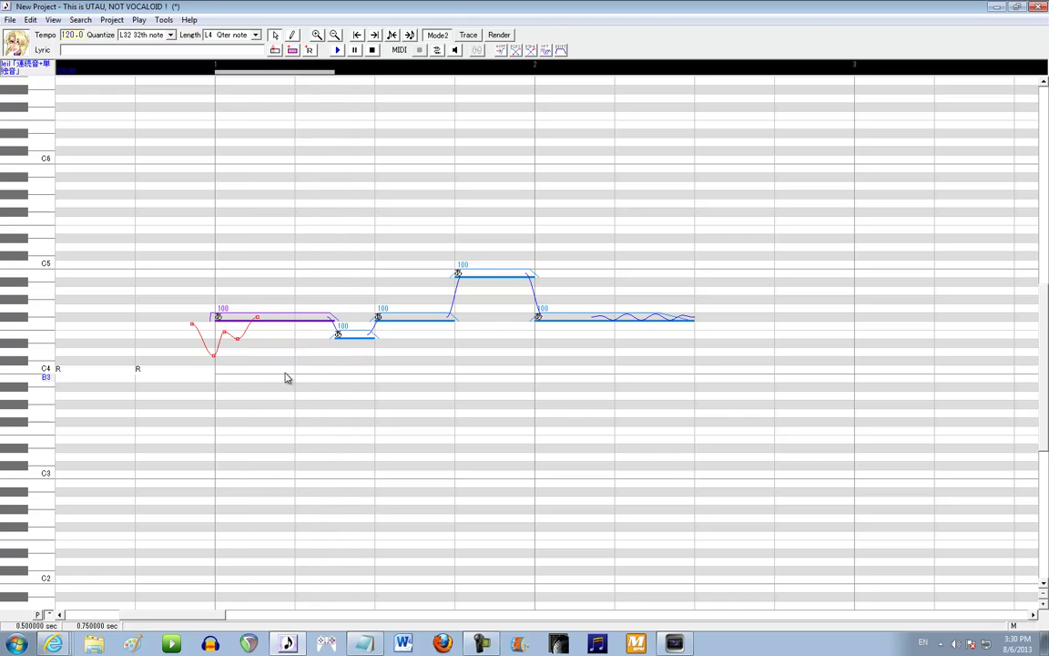
- Start the second note's pitch bend about midway through the first note and play the first three notes
left_click(337, 335)
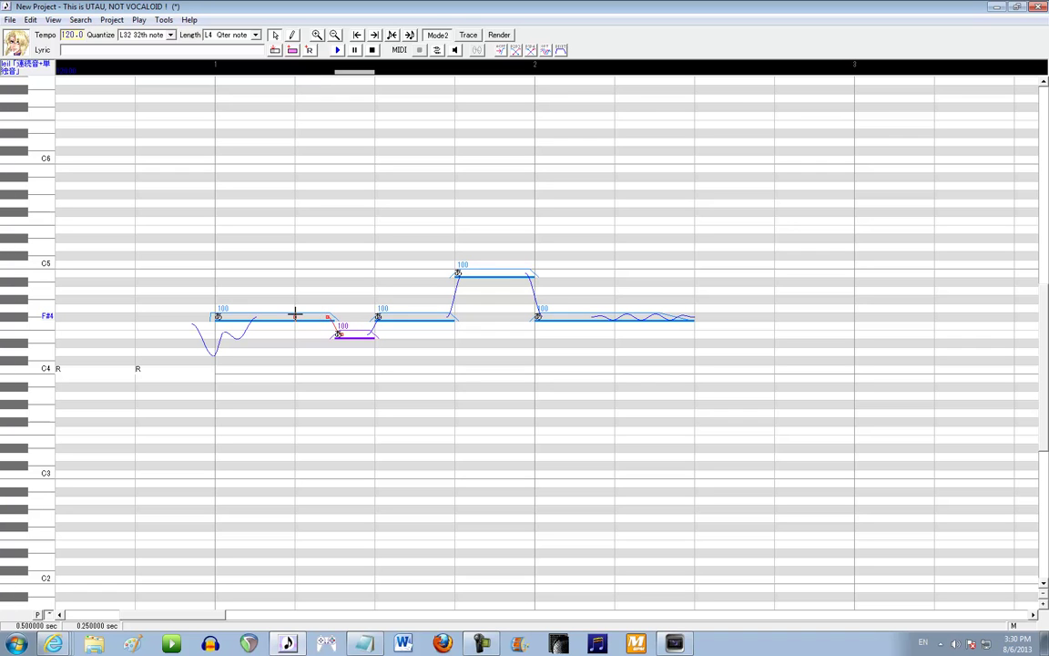
mouse_move(295, 314)
left_mouse_down()
mouse_move(302, 352)
mouse_move(382, 350)
left_mouse_up()
left_click(338, 52)
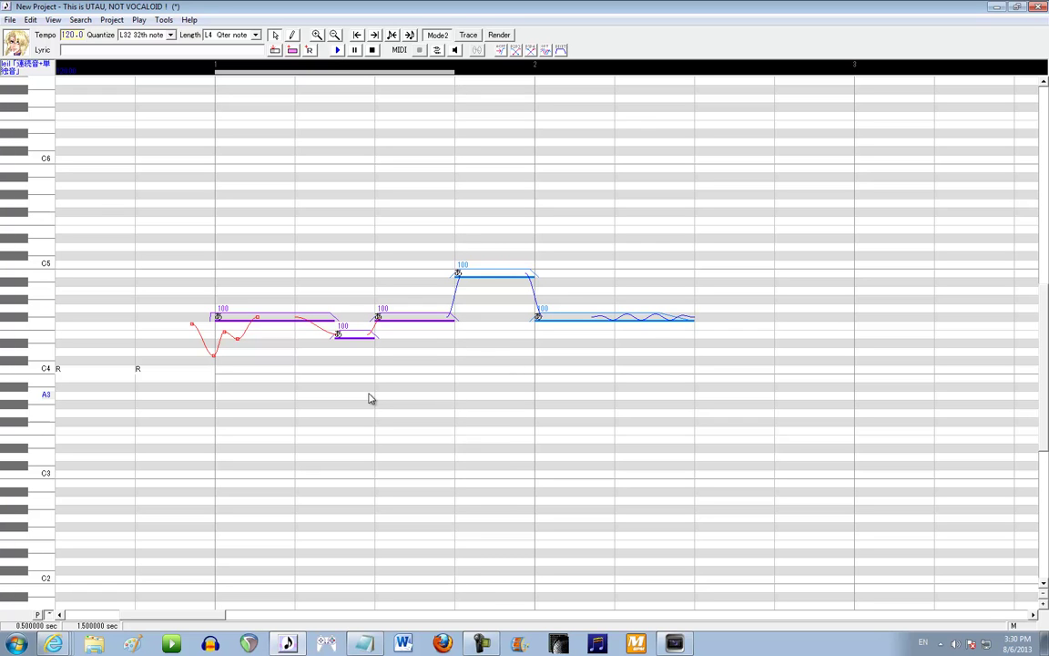
- Change the second note's pitch bend to J-Curve, start it slightly earlier, and play the first three notes
left_click(321, 339)
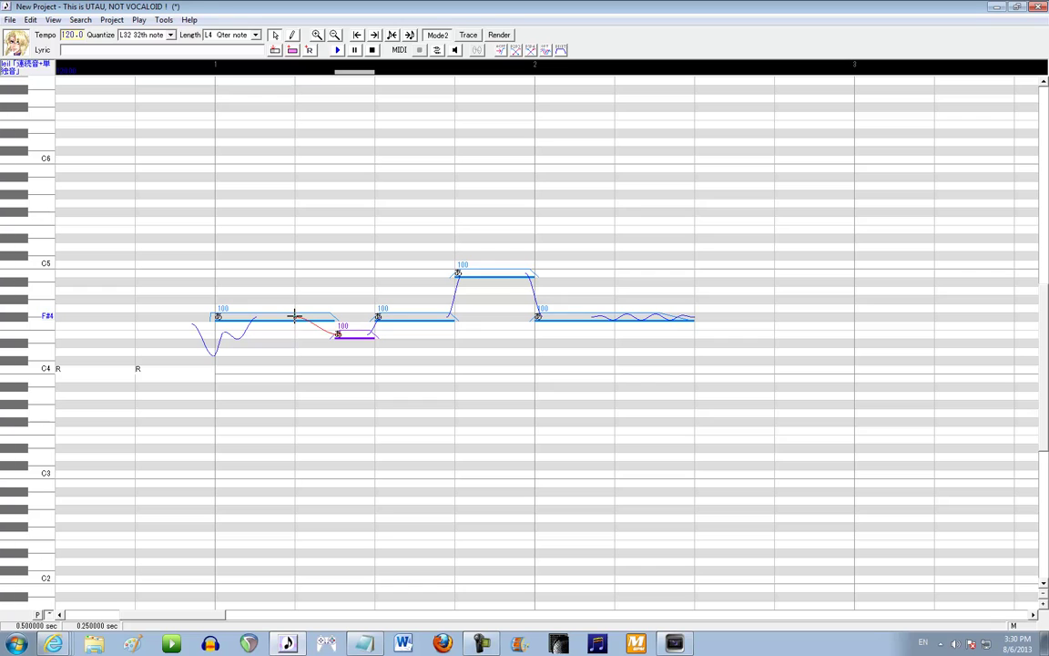
right_click(338, 336)
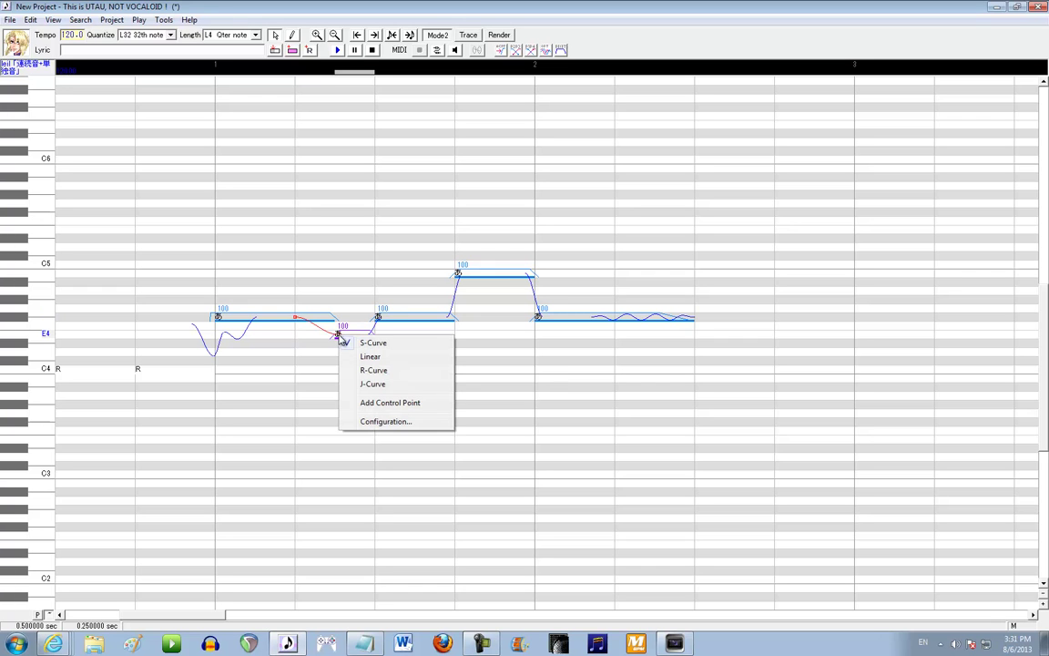
left_click(359, 383)
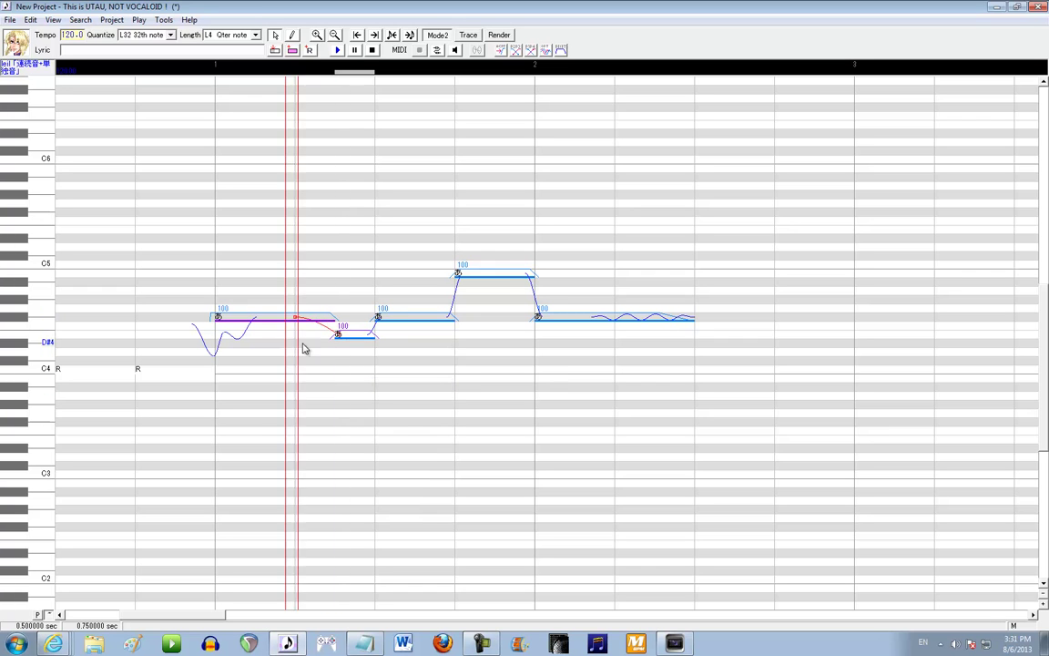
left_click_drag(294, 315, 432, 352)
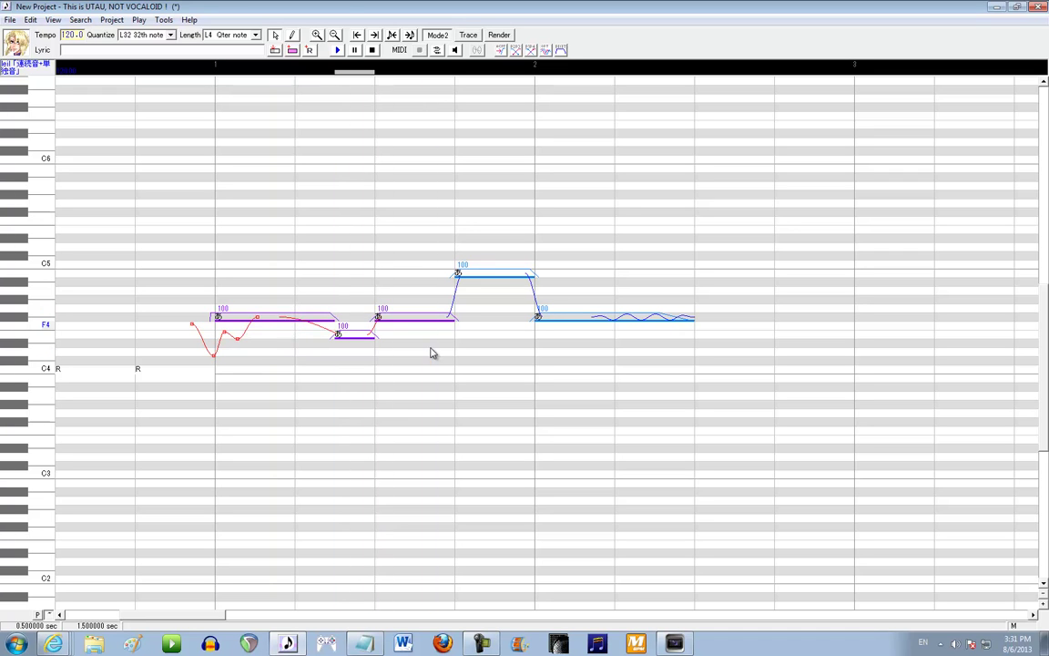
left_click(338, 50)
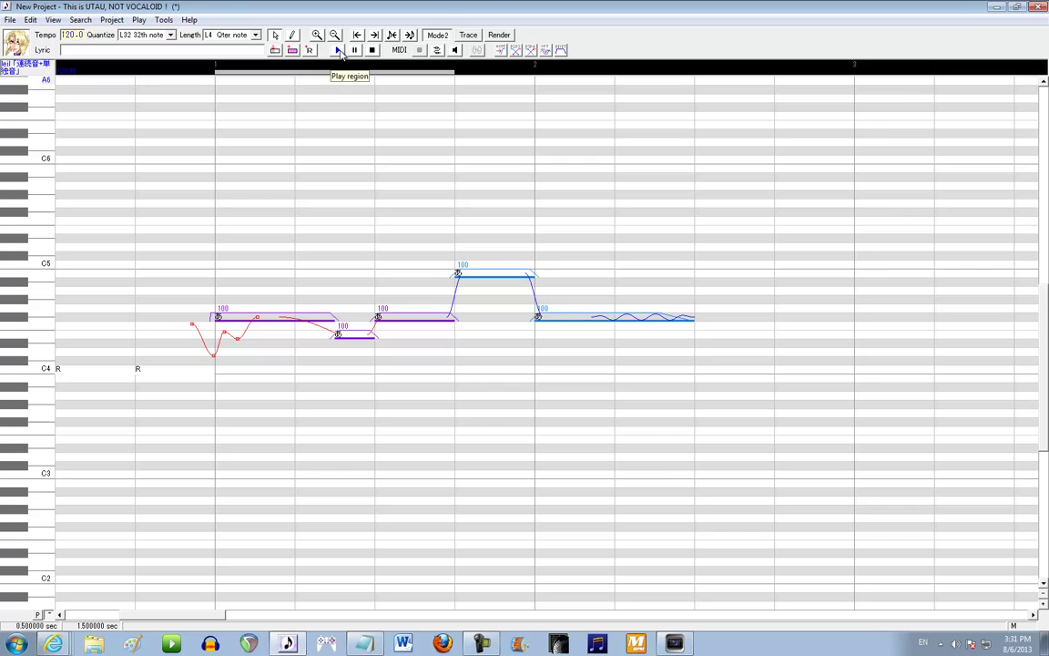
left_click(338, 50)
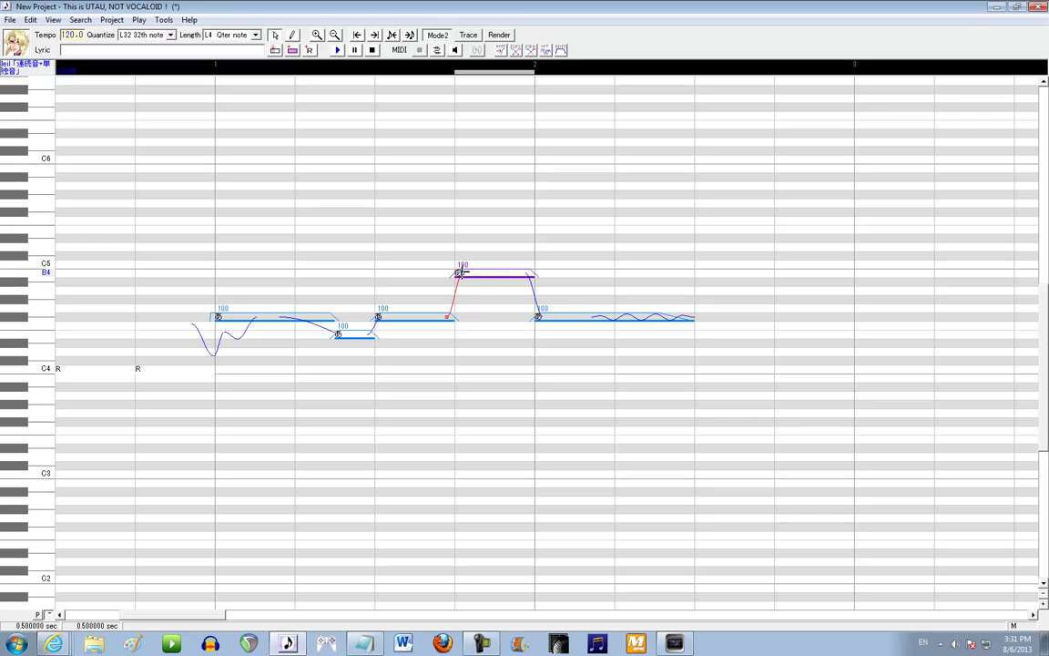
- Shift the fourth note's pitch rise later into the note and play the result
left_click_drag(464, 274, 472, 274)
left_click_drag(452, 316, 480, 316)
left_click(337, 50)
left_click(337, 50)
- Add a control point to the fourth note's pitch curve, raise it close to the note's pitch, and play the result
right_click(474, 319)
left_click(471, 315)
right_click(472, 316)
left_click(497, 325)
left_click(471, 295)
left_click(483, 273)
left_click_drag(471, 296, 471, 283)
left_click(337, 50)
- Move the start of the fourth note's pitch curve back to the note's beginning and add another control point there
left_click_drag(473, 321, 454, 317)
right_click(461, 324)
left_click(464, 323)
right_click(417, 317)
left_click(452, 315)
right_click(454, 319)
left_click(466, 325)
- Add control points to the fourth note's curve to hold F#4 before a steep rise to B4, and play the last three notes
right_click(450, 299)
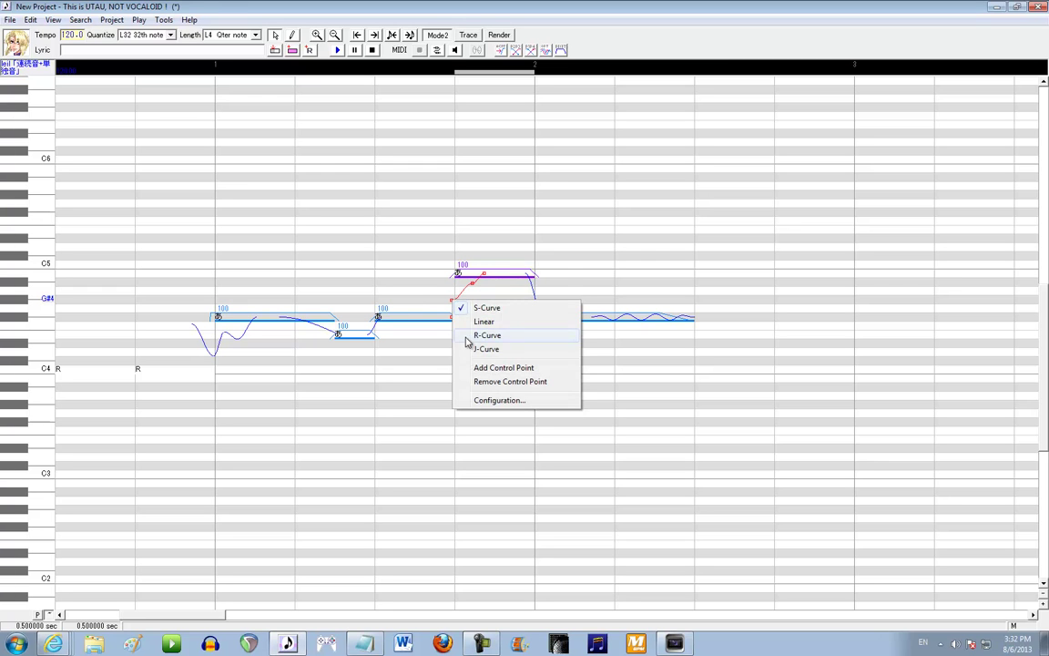
left_click(474, 366)
left_click_drag(462, 291, 461, 319)
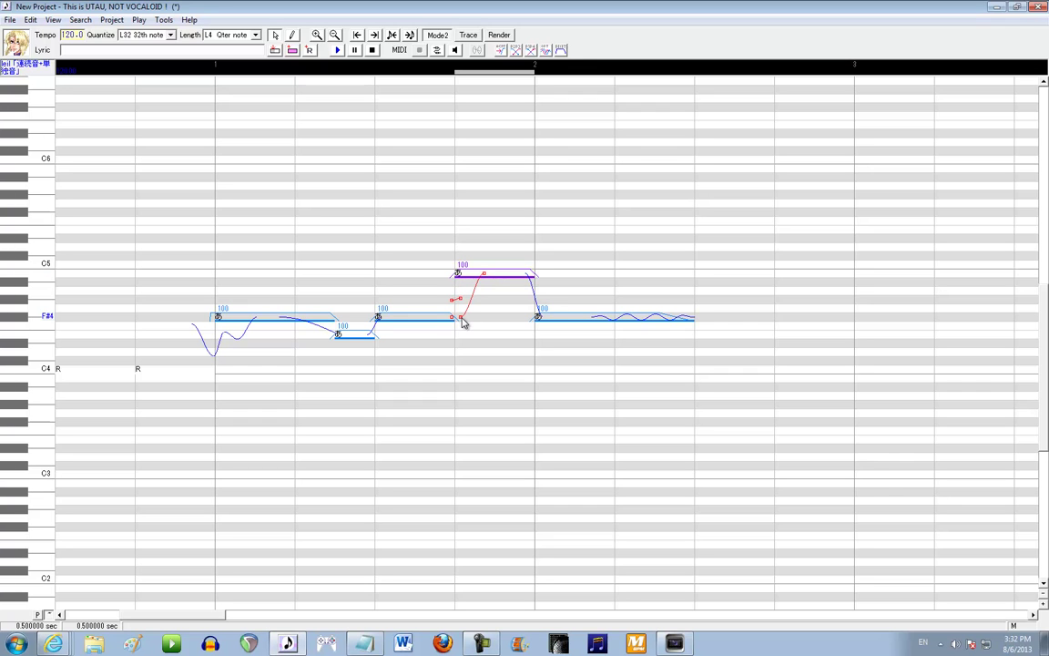
right_click(463, 320)
left_click(487, 386)
left_click_drag(481, 273, 476, 273)
left_click_drag(412, 228, 617, 258)
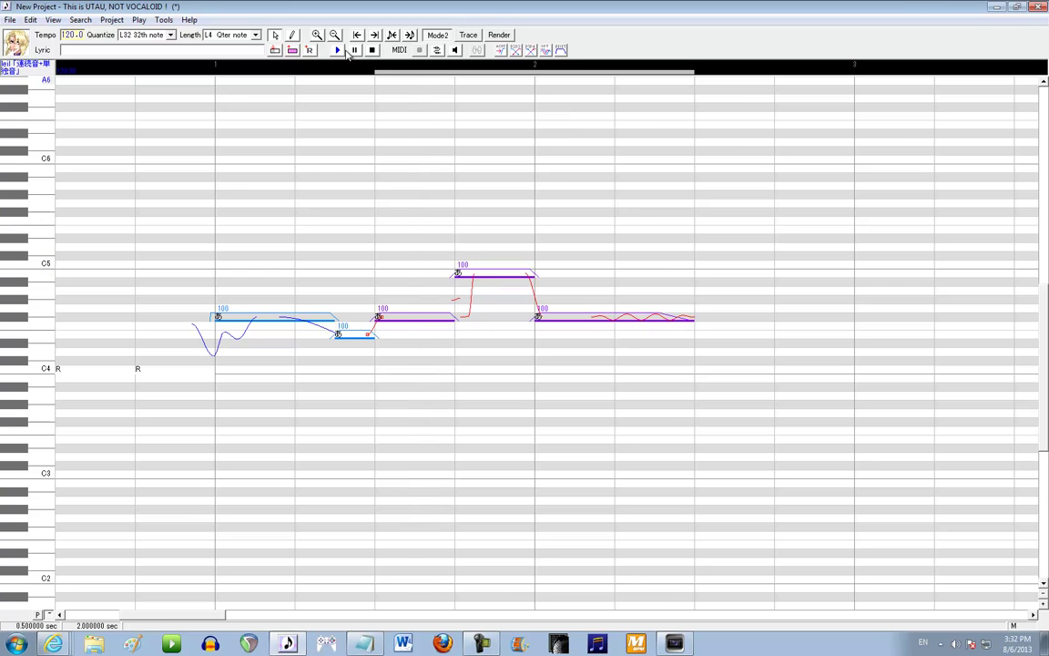
left_click(338, 50)
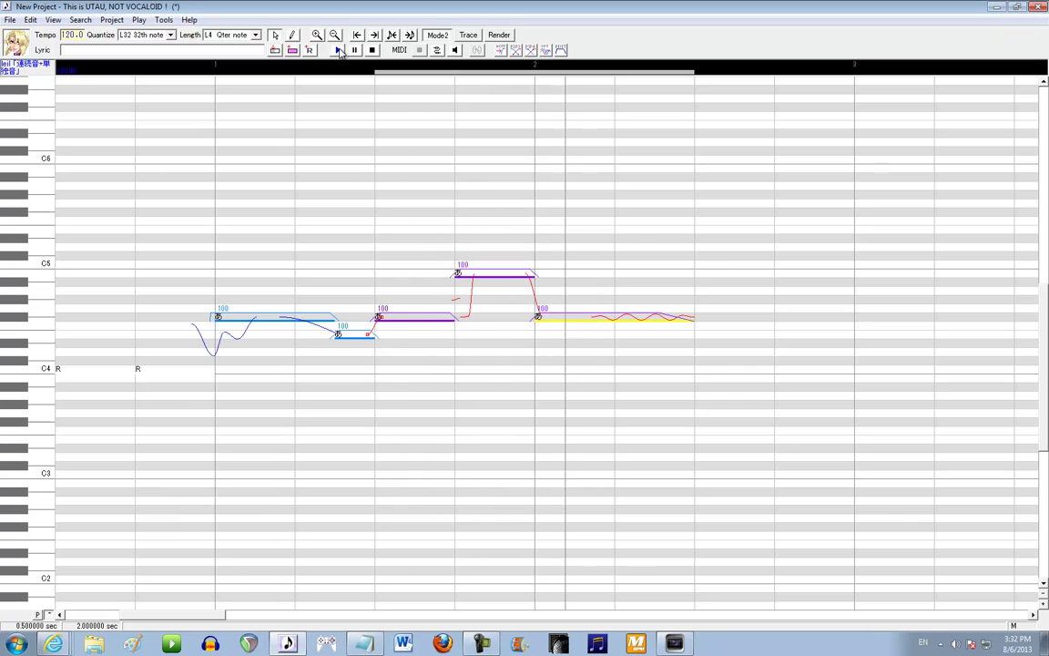
- Tighten the pitch drop from the fourth to the fifth note into a near-vertical fall and play both notes
left_click(473, 318)
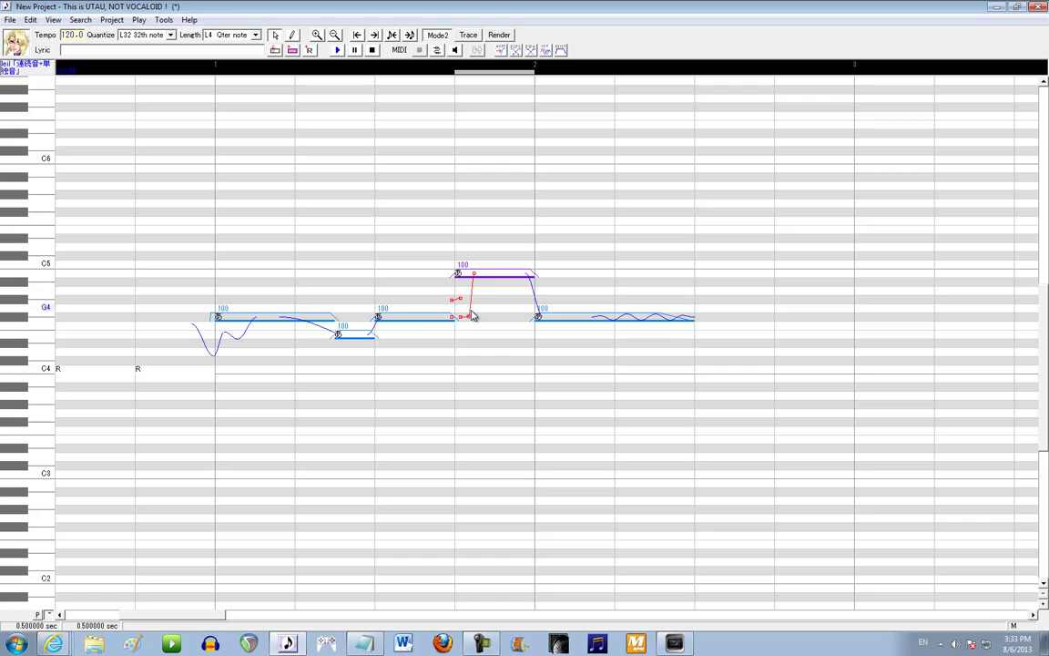
left_click(584, 261)
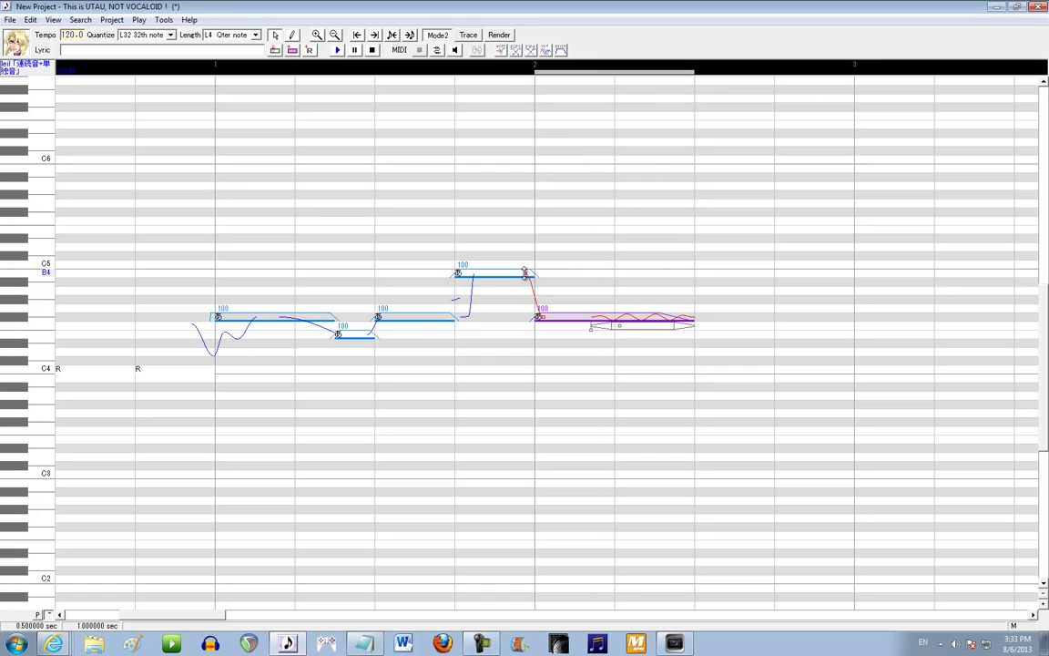
left_click_drag(529, 272, 532, 273)
left_click_drag(543, 317, 533, 318)
left_click(517, 345)
left_click(337, 50)
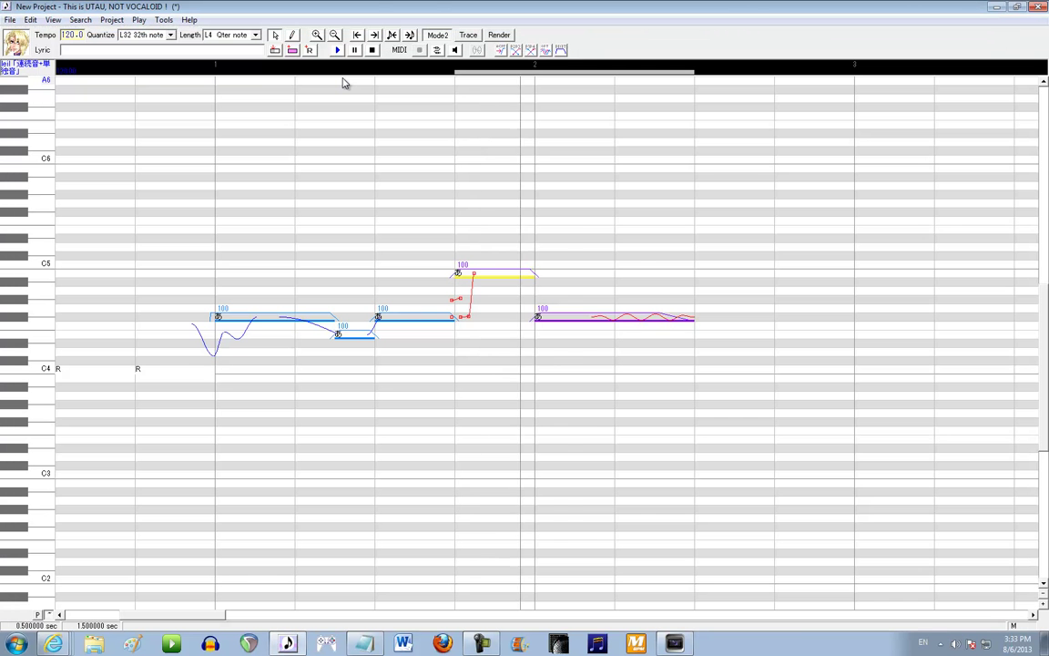
left_click(597, 380)
left_click(477, 314)
left_click(558, 341)
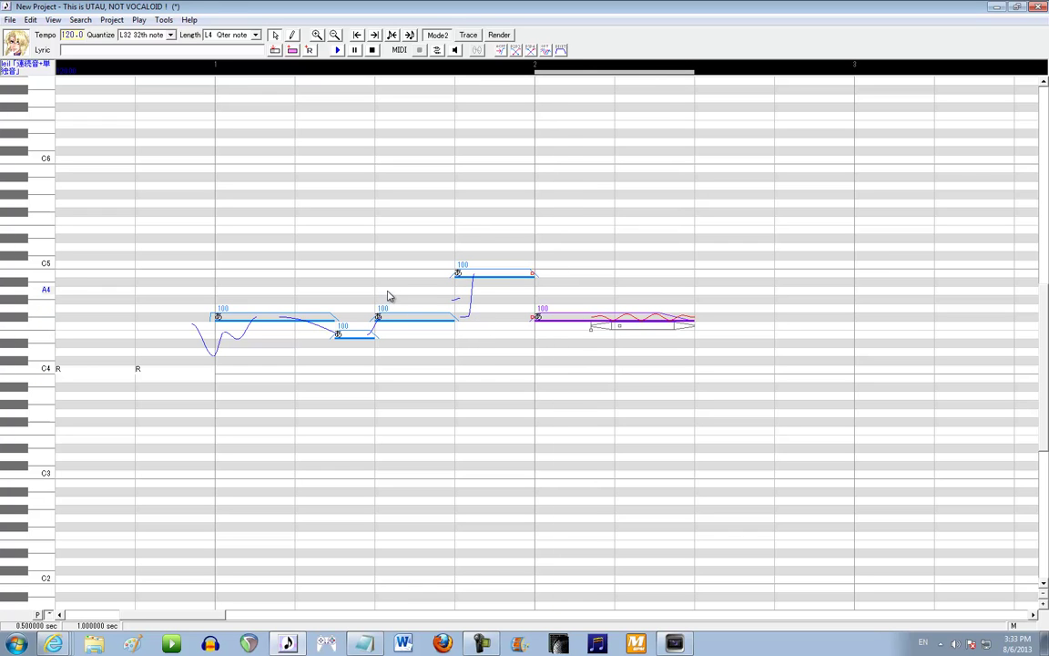
- Add a control point to the third note's pitch curve, raise it to B4 as a sharp peak, and play the result
left_click(394, 318)
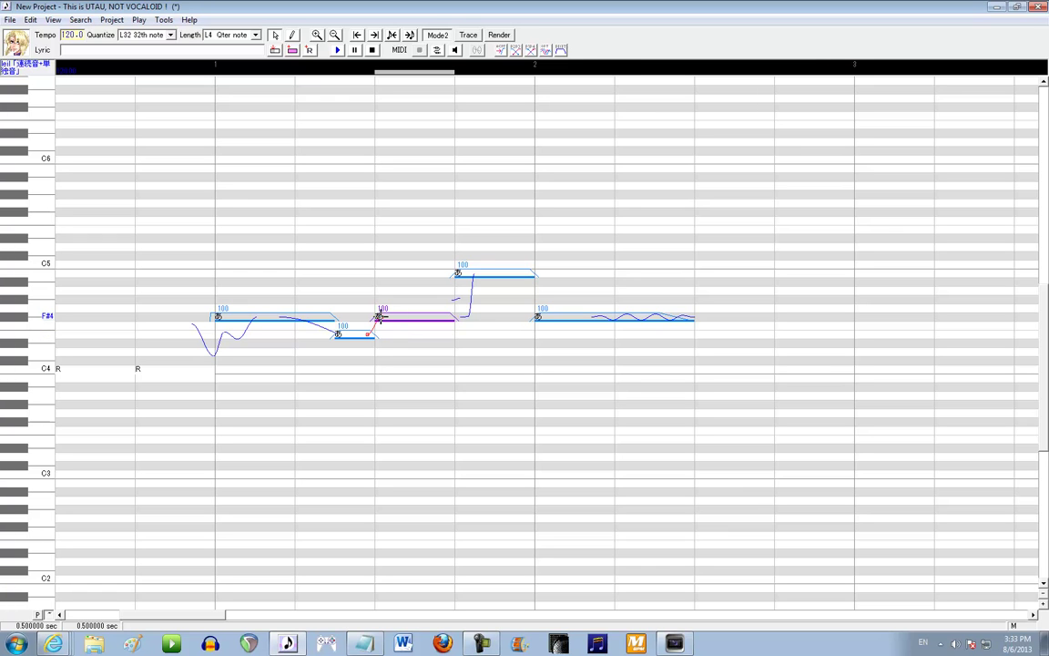
right_click(380, 318)
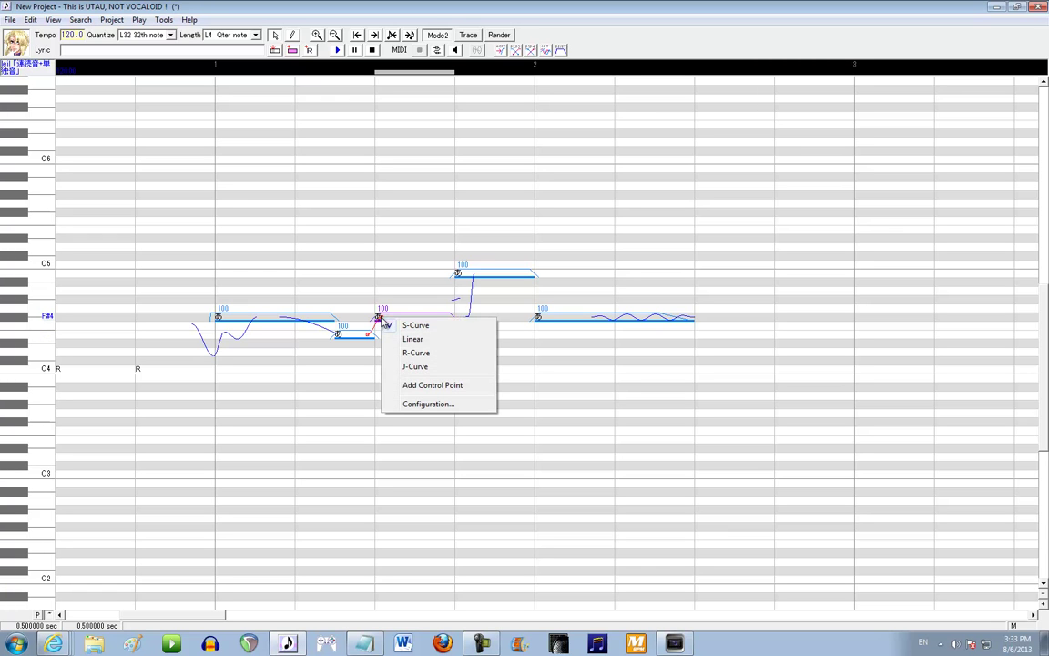
left_click(403, 385)
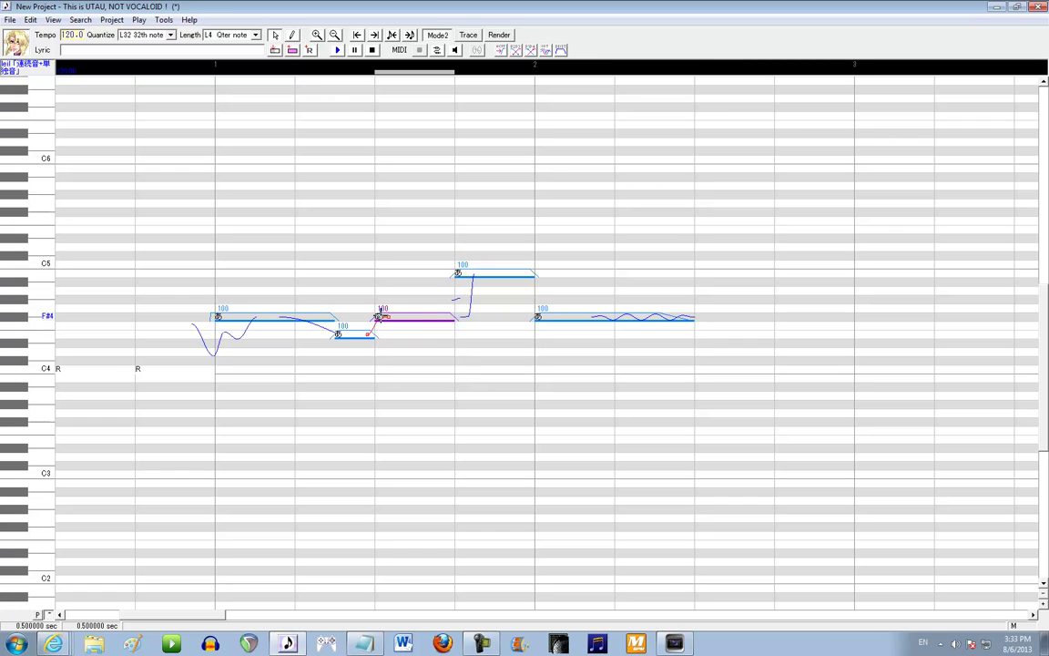
left_click_drag(380, 315, 378, 274)
left_click(336, 51)
- Set the third note's peak control point to R-Curve, pull it down to C4, and play the result
right_click(376, 271)
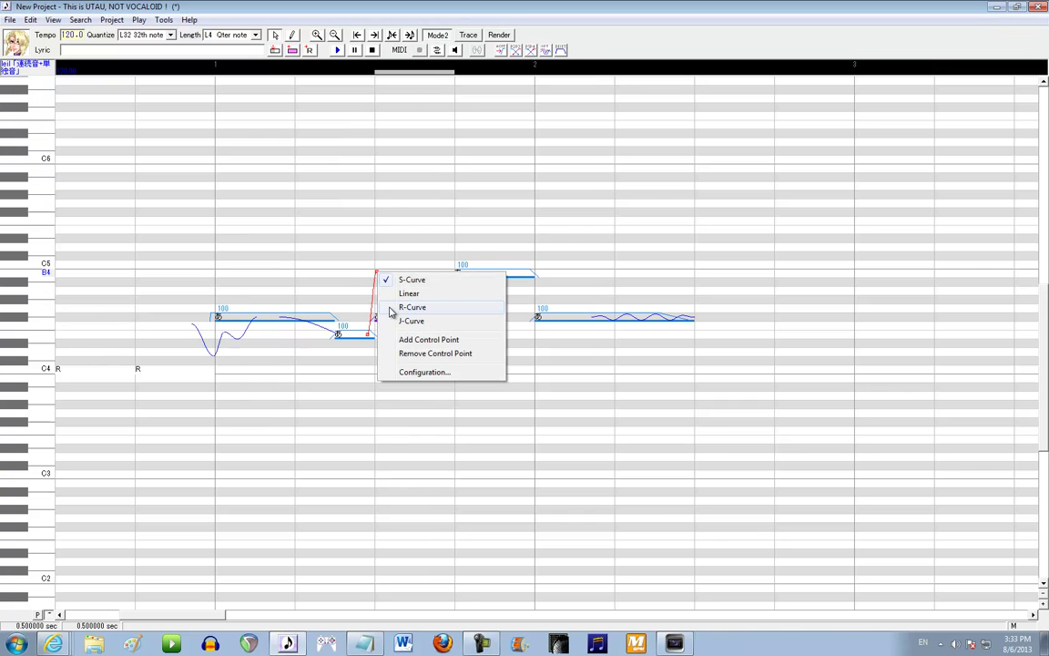
left_click(394, 308)
left_click_drag(377, 273, 373, 368)
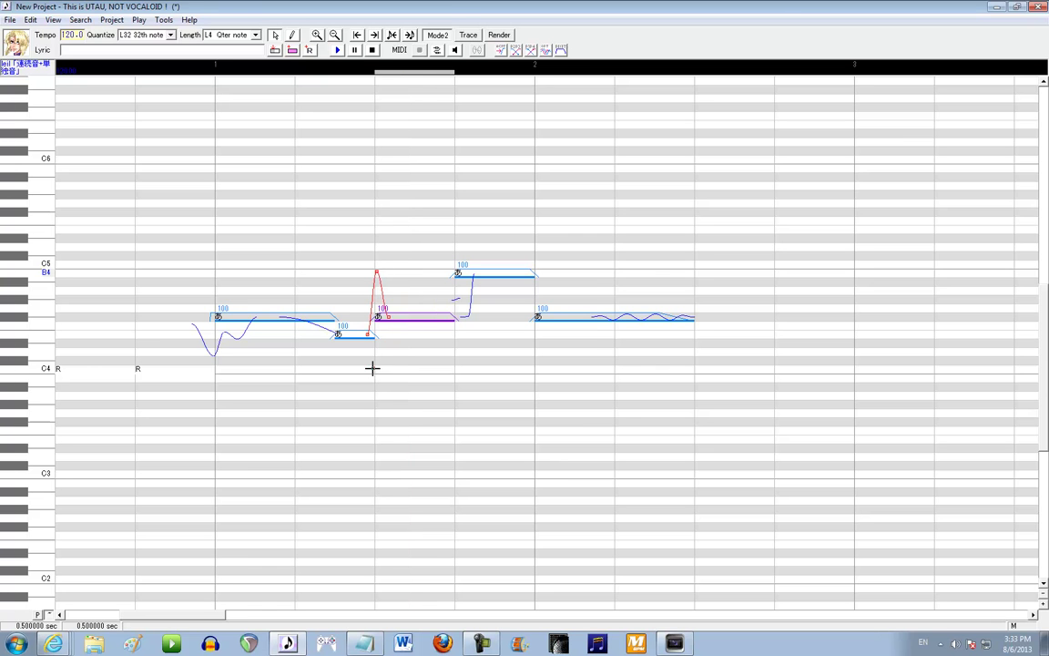
left_click(340, 51)
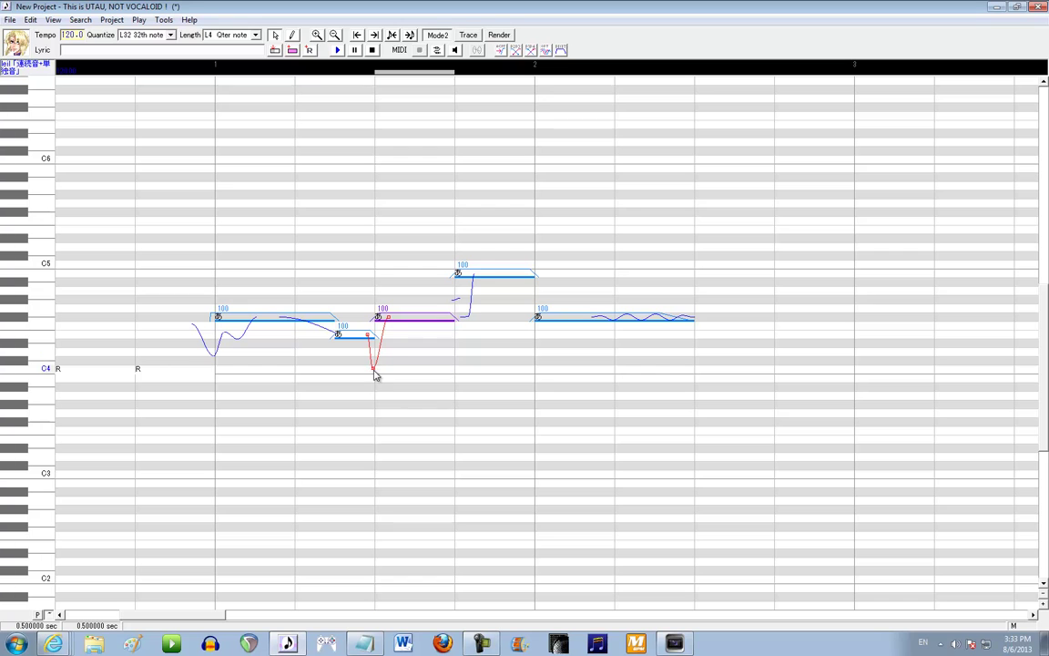
- Raise the third note's dip to just below A4, add a control point after it at E4, and play the result
left_click_drag(375, 368, 374, 295)
right_click(374, 294)
left_click(409, 344)
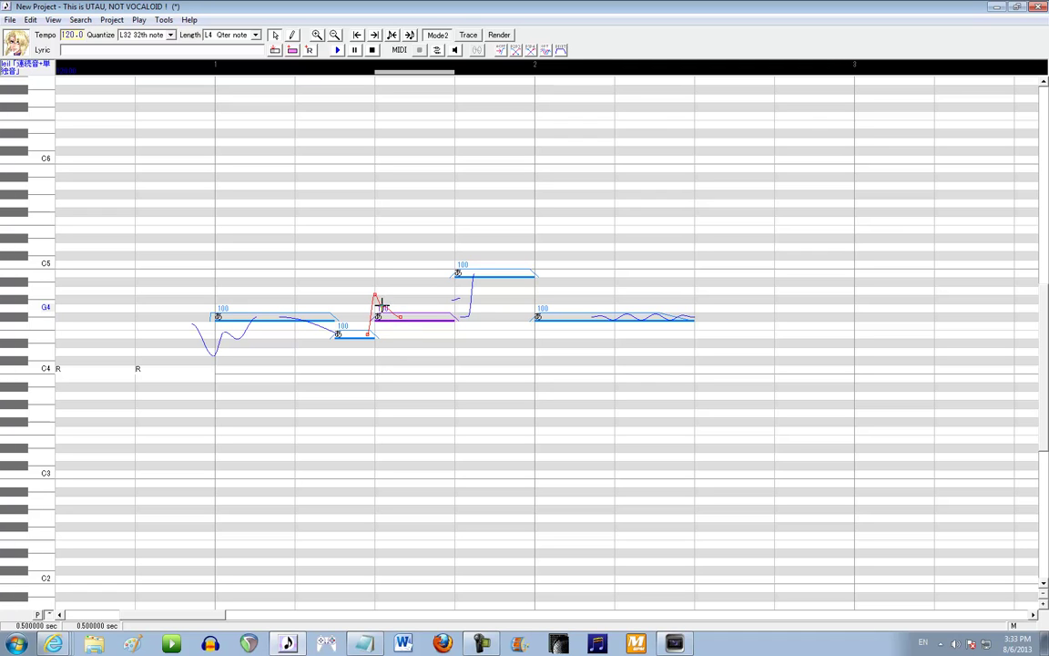
left_click(387, 335)
left_click(340, 51)
- Add another control point to the third note's curve to hold E4 briefly before returning to F#4, and play it
right_click(375, 297)
left_click(415, 364)
left_click_drag(386, 335, 410, 317)
left_click_drag(386, 329, 384, 339)
left_click(337, 50)
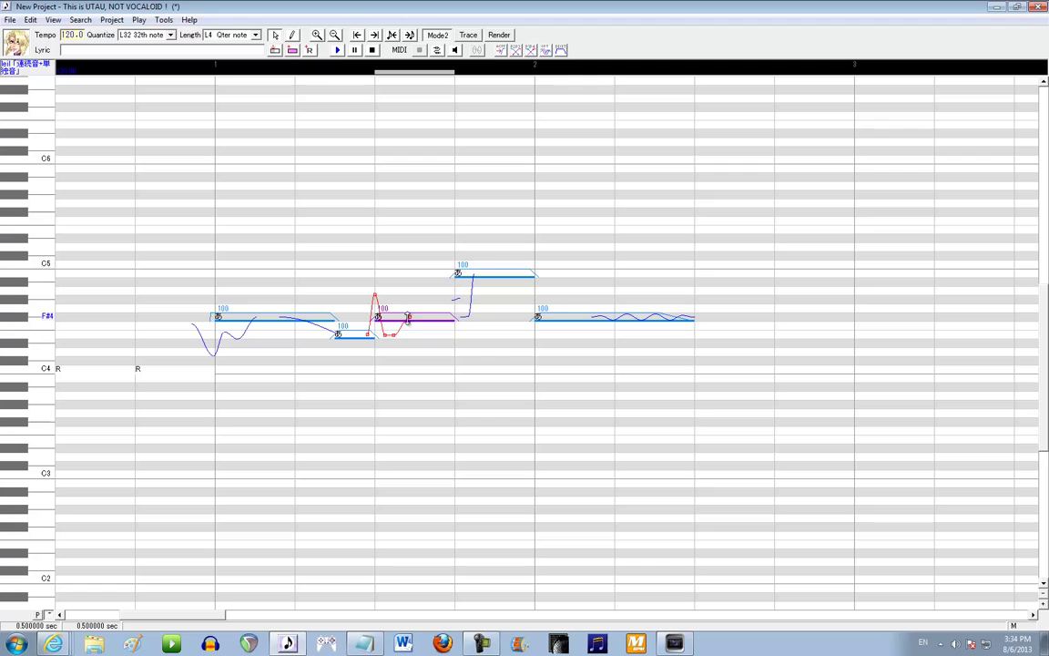
- Add a control point so the third note's curve eases gradually back to F#4, apply J-Curve near its end, and play it
right_click(408, 318)
left_click(446, 383)
mouse_move(412, 316)
left_mouse_down()
mouse_move(423, 311)
mouse_move(407, 319)
left_mouse_up()
right_click(431, 315)
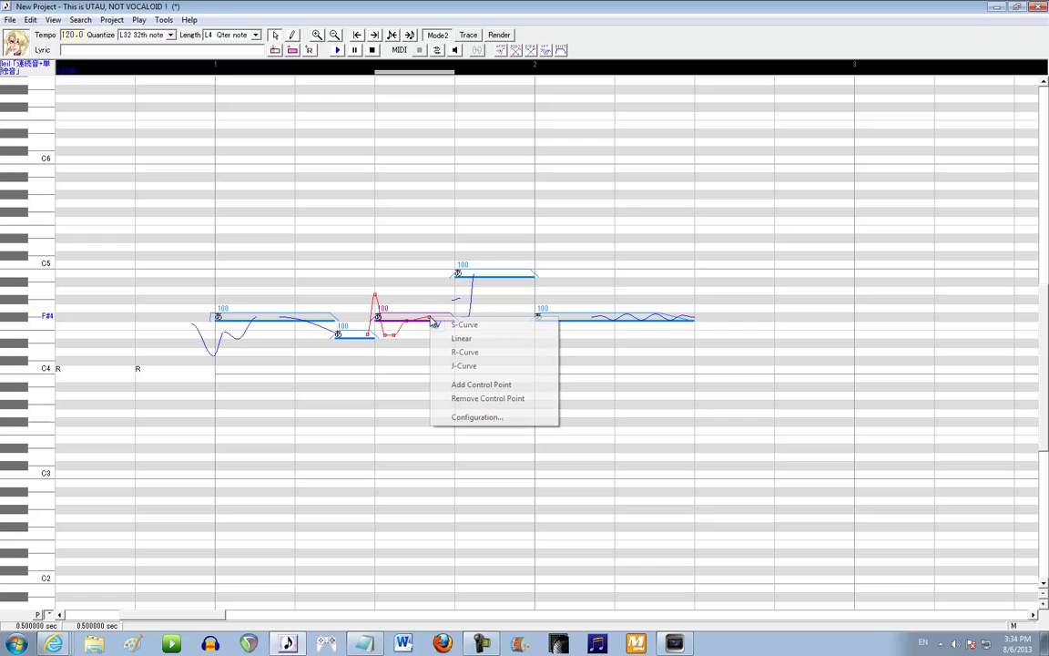
left_click(451, 365)
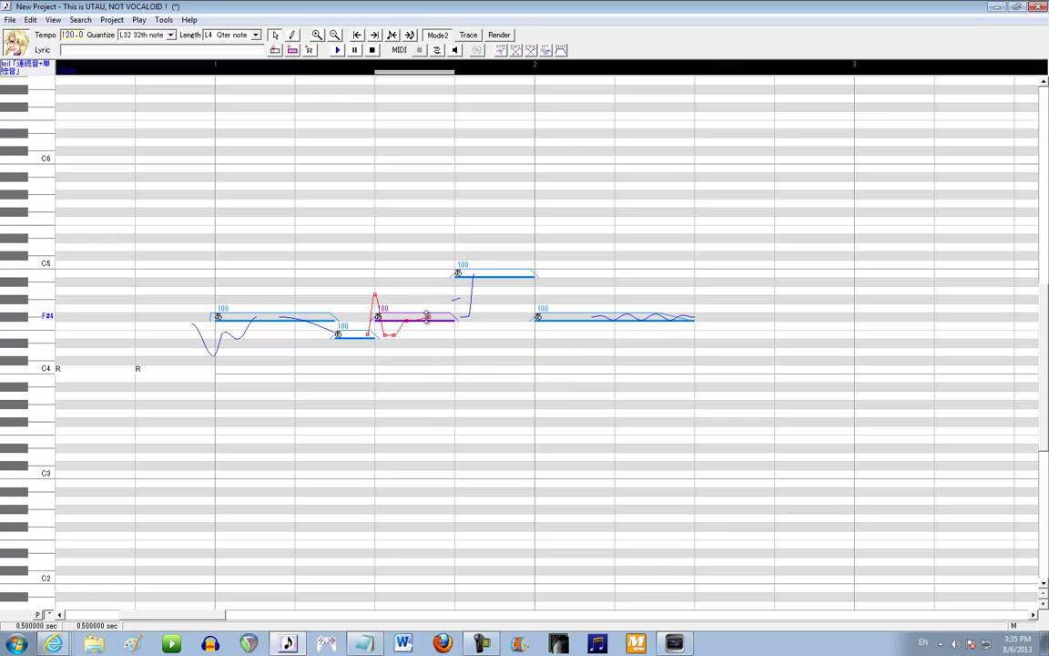
left_click_drag(418, 316, 402, 322)
left_click(337, 50)
- Remove the two stray control points around G#4 at the start of the fourth note's curve and play the third and fourth notes
left_click(461, 300)
right_click(467, 301)
left_click(469, 306)
right_click(453, 299)
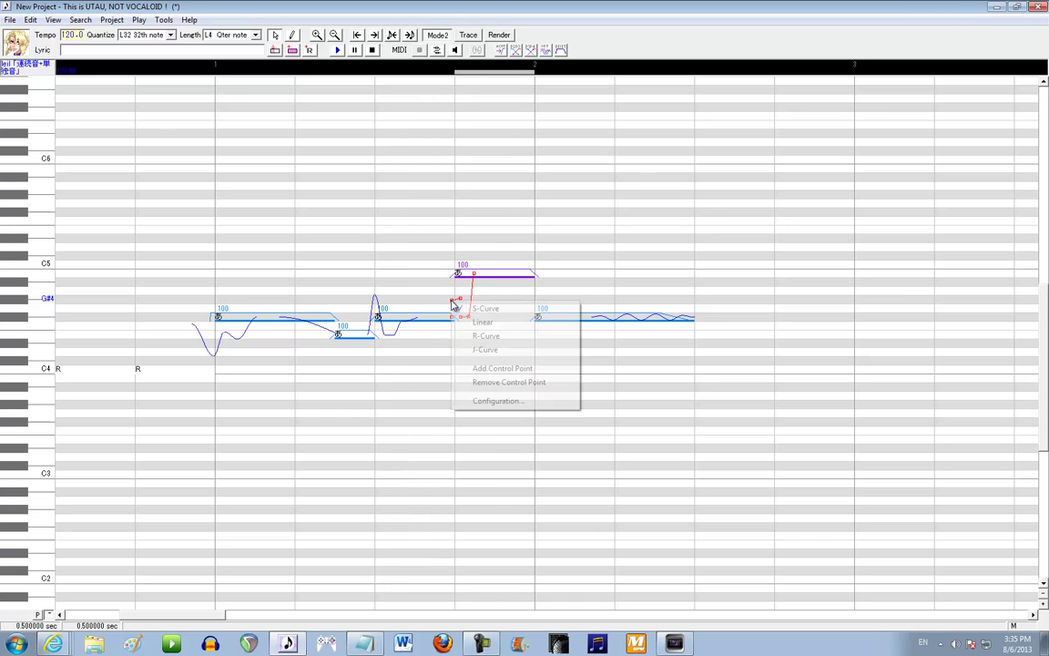
left_click(473, 379)
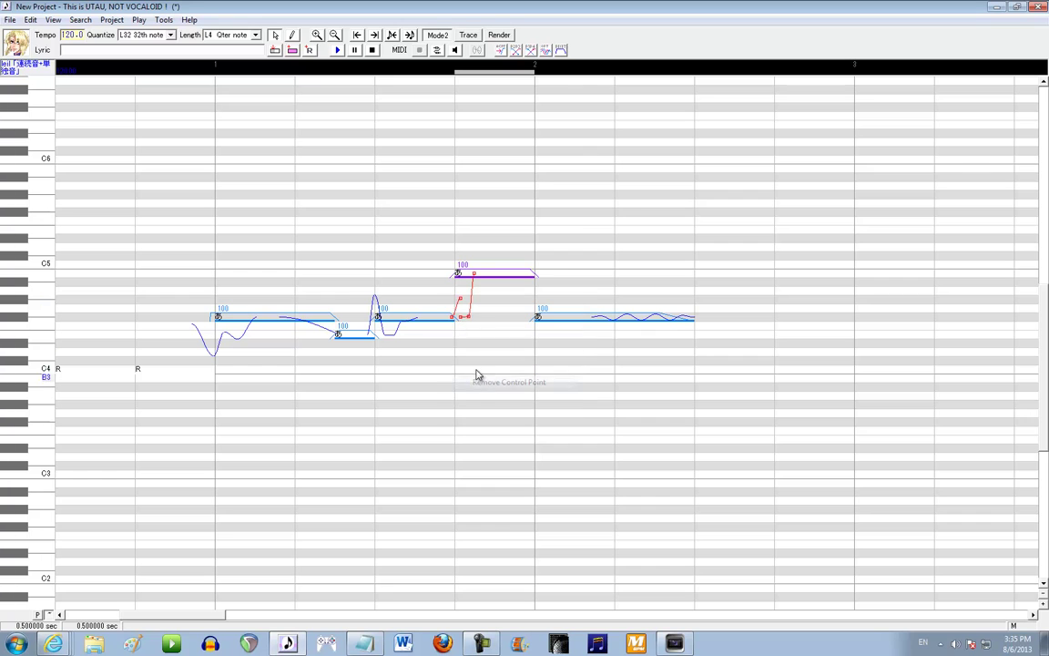
right_click(463, 301)
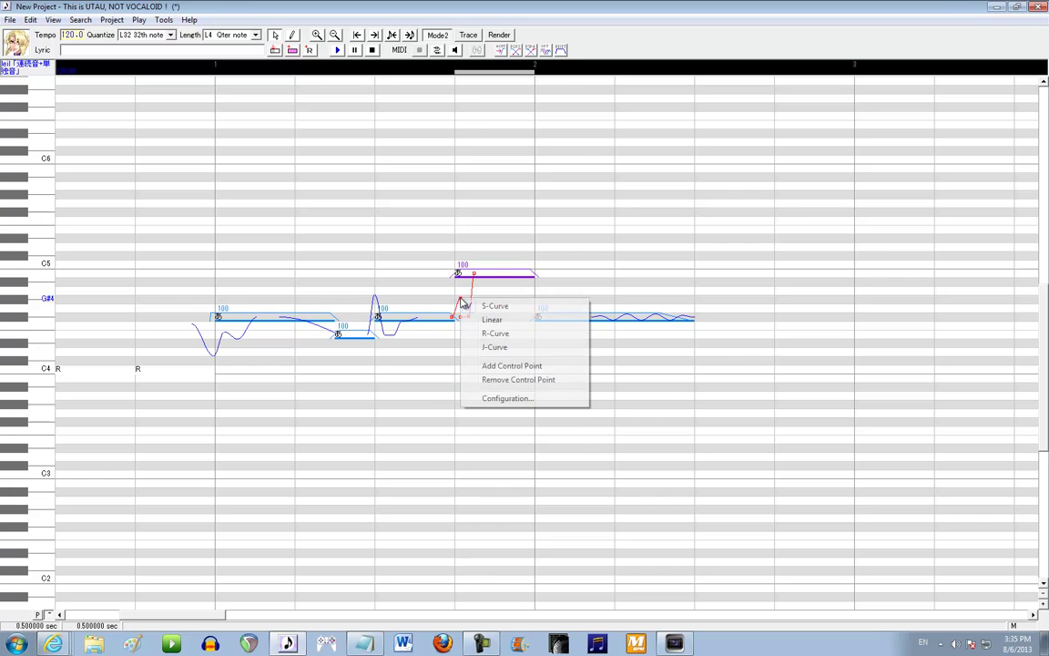
left_click(474, 379)
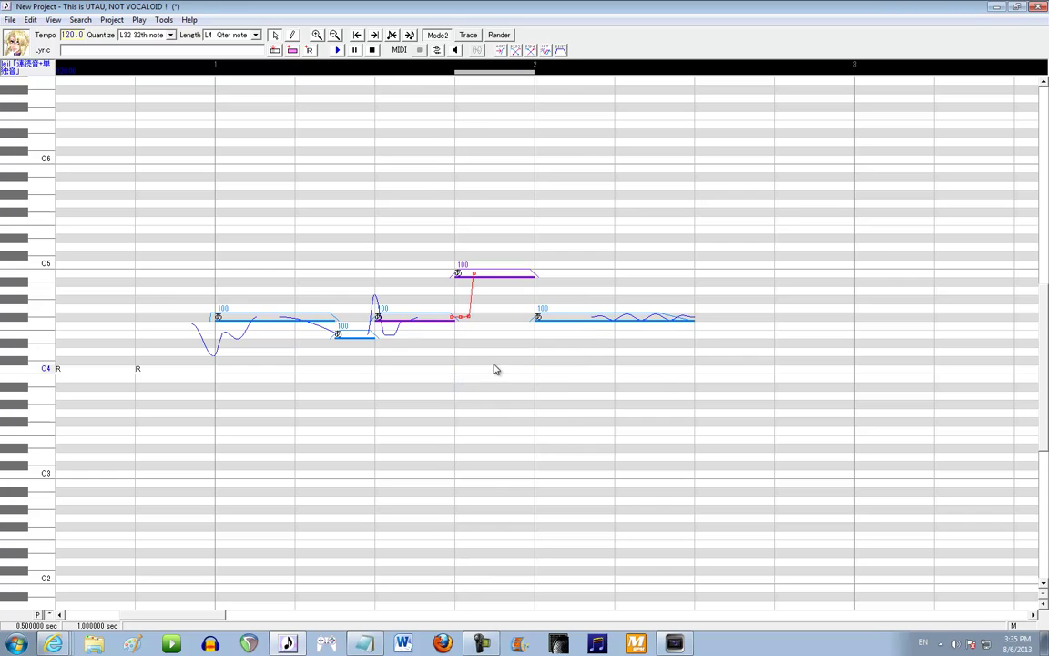
left_click(337, 50)
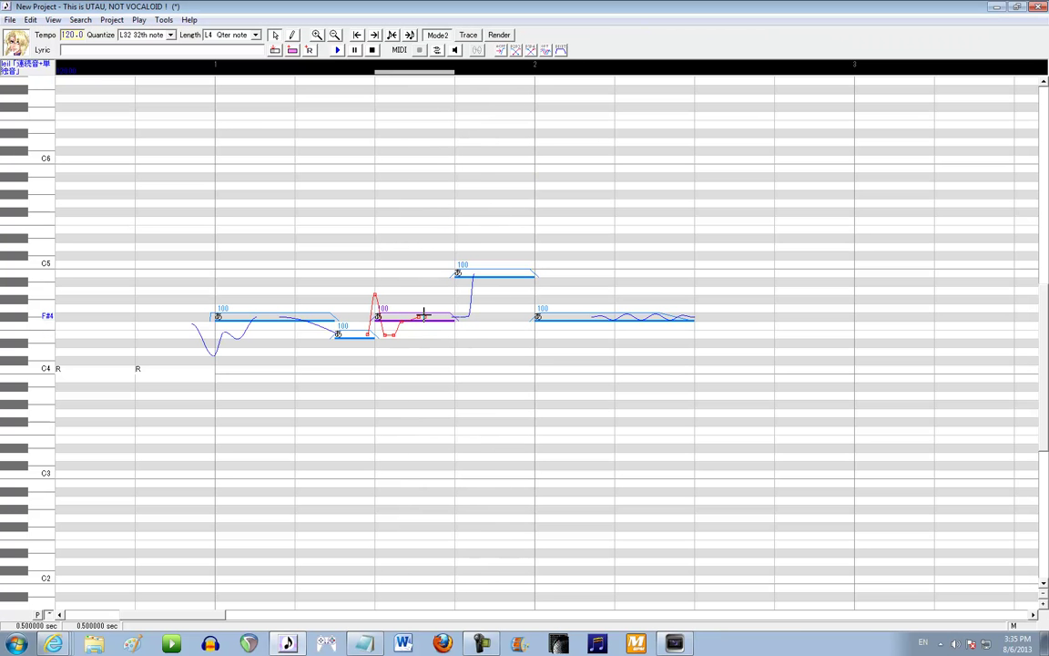
- Add control points to the fifth note's pitch curve so it falls from B4 past the note to a dip at E4
left_click(553, 311)
right_click(533, 273)
left_click(555, 278)
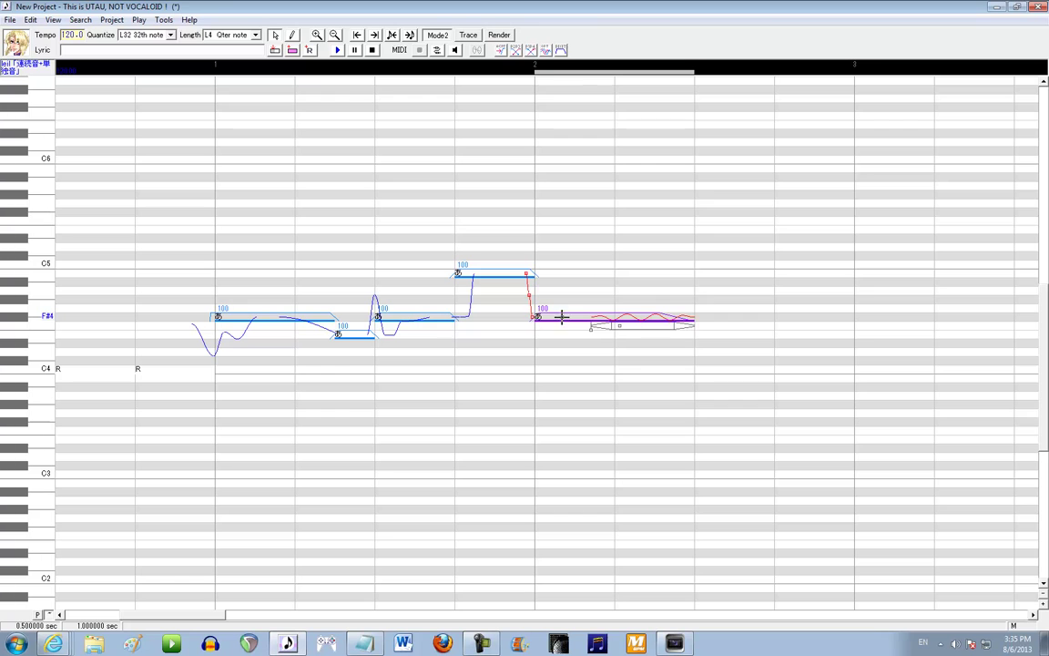
right_click(538, 303)
left_click(541, 304)
right_click(545, 334)
left_click(565, 403)
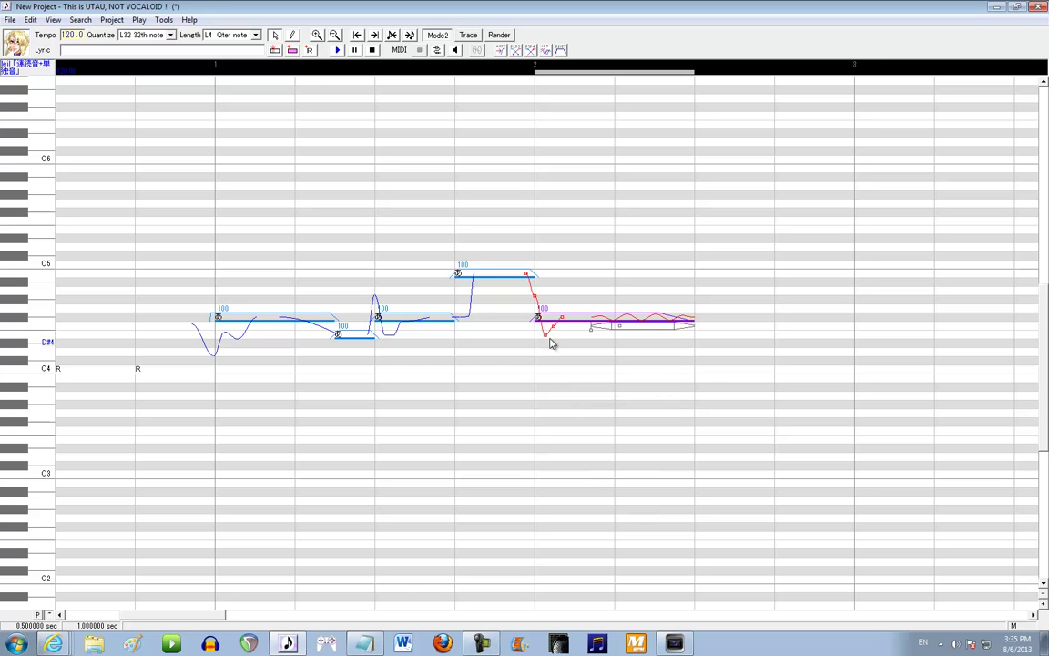
- Add a control point after the fifth note's first dip and shape a small second dip at E4
right_click(547, 333)
left_click(546, 335)
right_click(546, 336)
left_click(562, 403)
mouse_move(549, 329)
left_mouse_down()
mouse_move(569, 316)
mouse_move(560, 335)
left_mouse_up()
- Add a control point after the fifth note's double dip to level the curve at F#4, and play the result
right_click(569, 316)
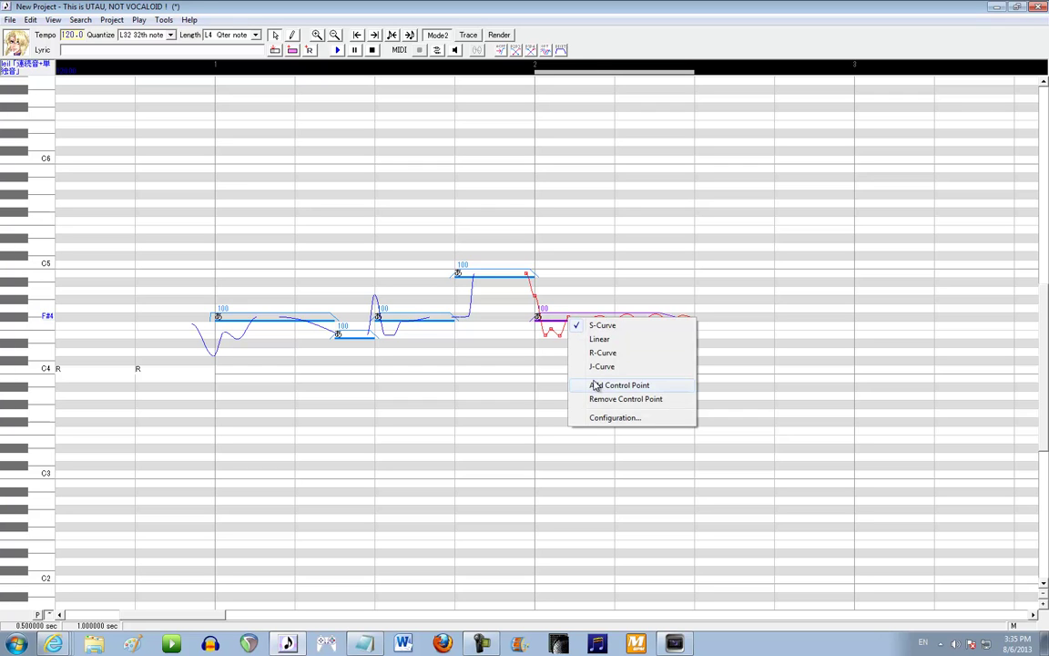
left_click(601, 384)
left_click_drag(582, 319, 566, 316)
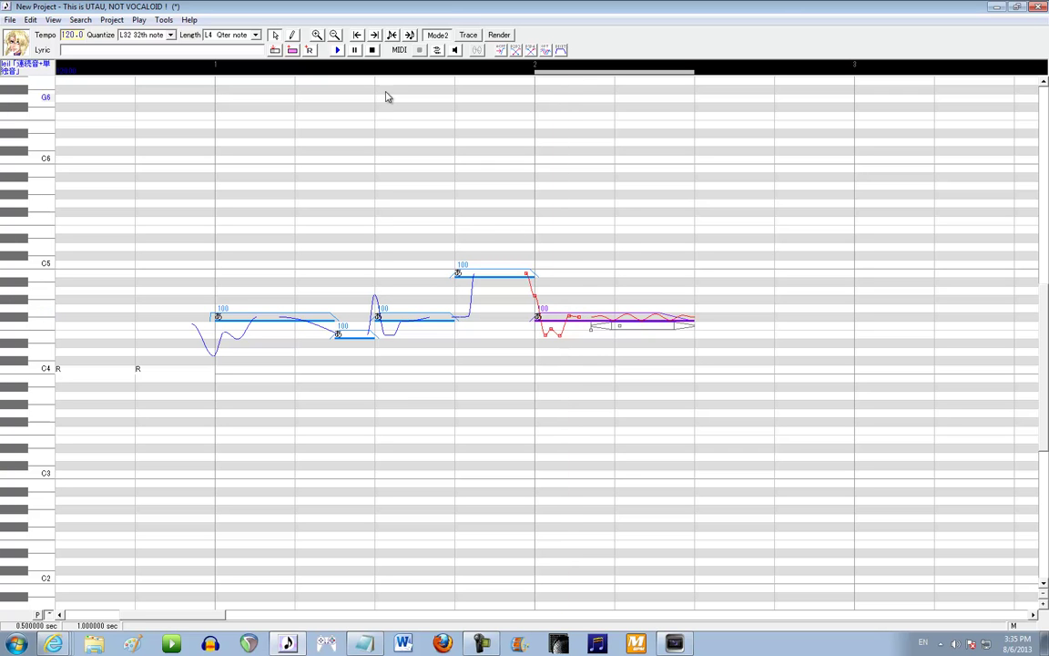
left_click(337, 50)
- Reshape the second note's pitch curve so it rises to about G4 at the end of the first note before dropping to E4
left_click(466, 275)
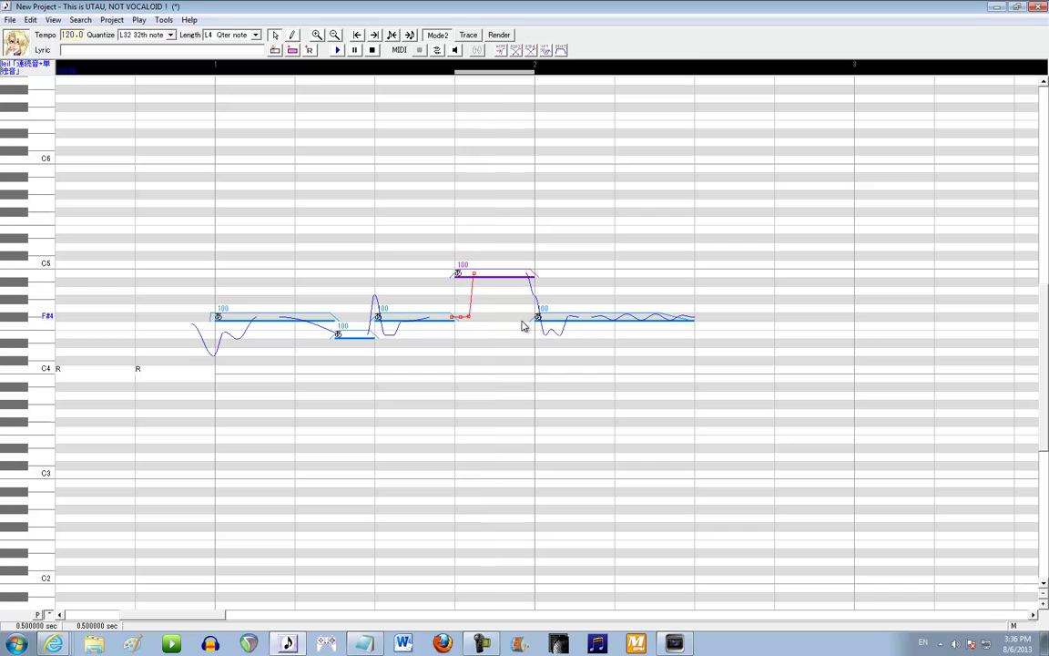
left_click(354, 336)
left_click(278, 317, "shift")
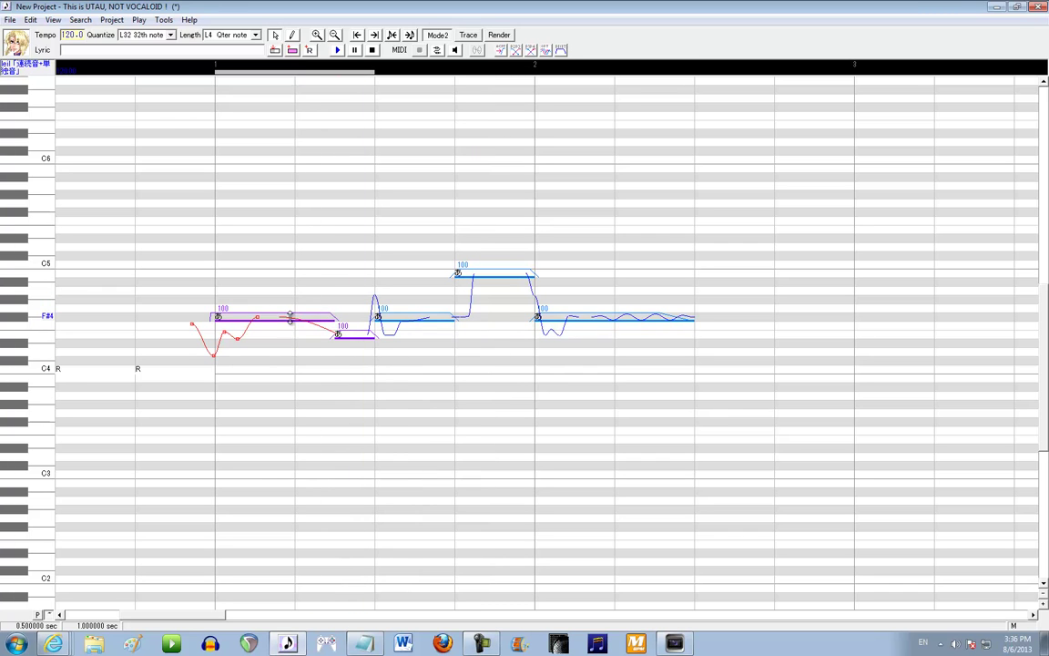
left_click(292, 326)
right_click(307, 316)
left_click(330, 323)
left_click_drag(325, 325, 332, 304)
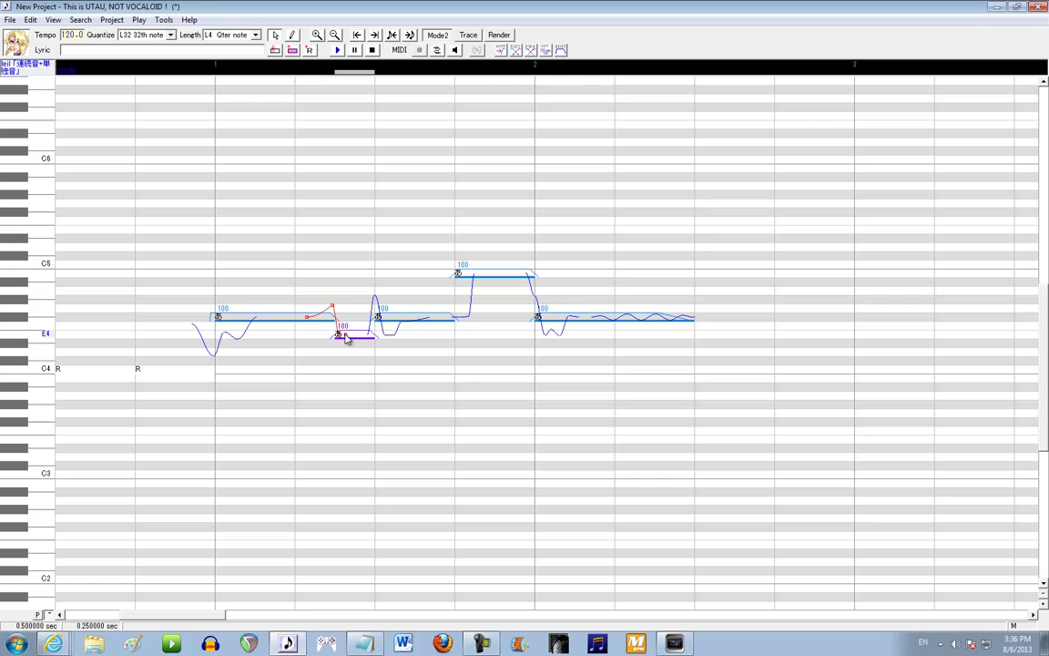
- Set the second note's peak to S-Curve, raise it to G#4, and play the first three notes
right_click(332, 307)
left_click(357, 316)
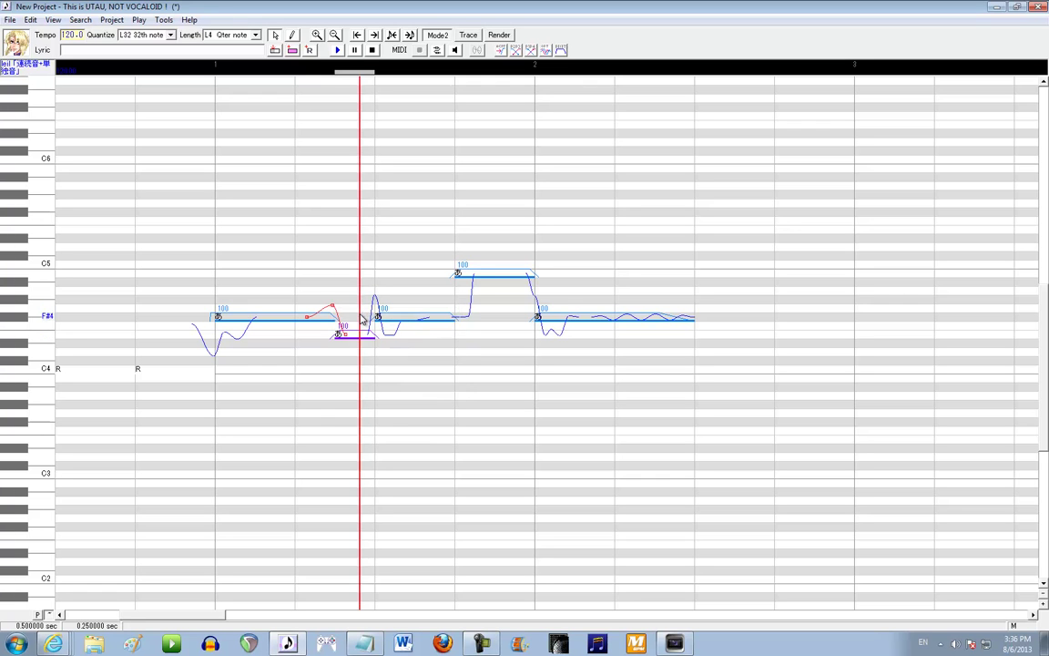
left_click_drag(332, 304, 411, 335)
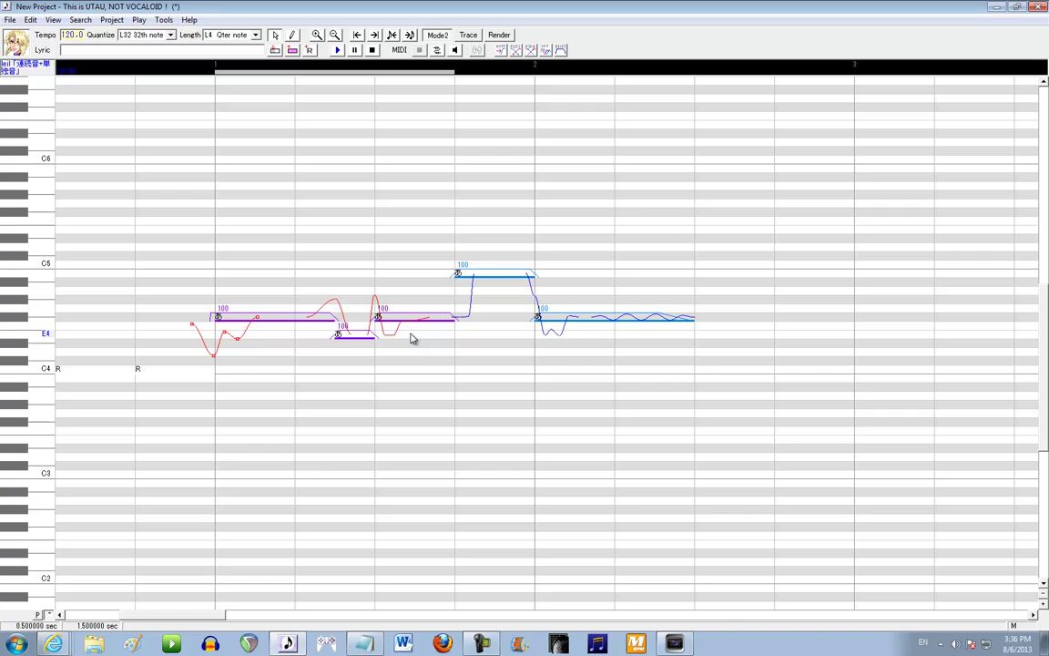
left_click(337, 50)
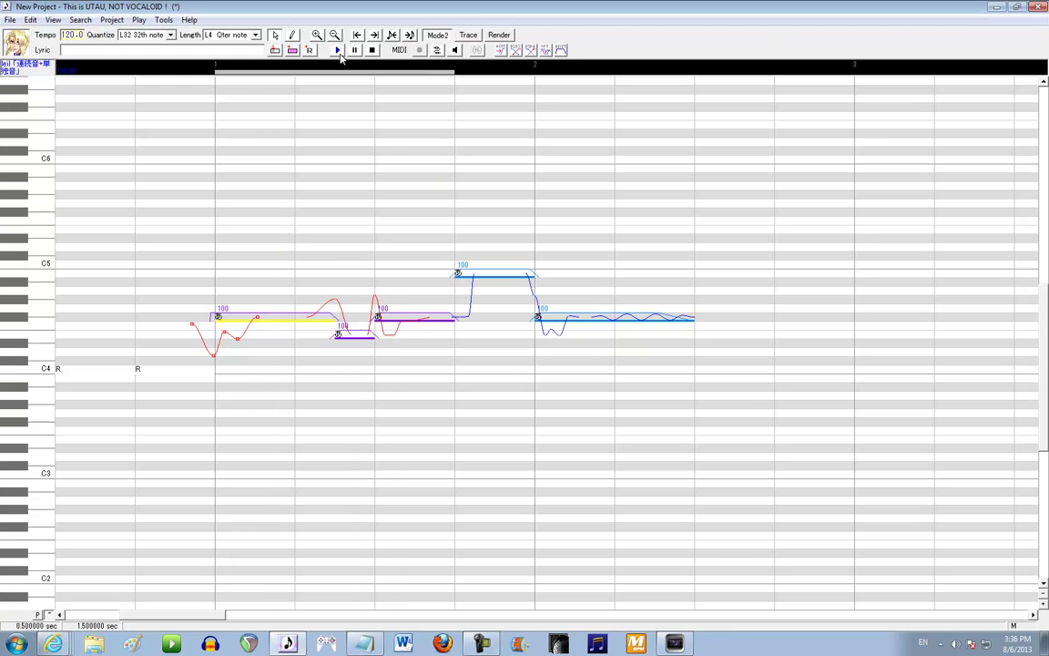
- Lower the peak at the start of the third note's curve to E4 and play the first three notes
left_click(394, 318)
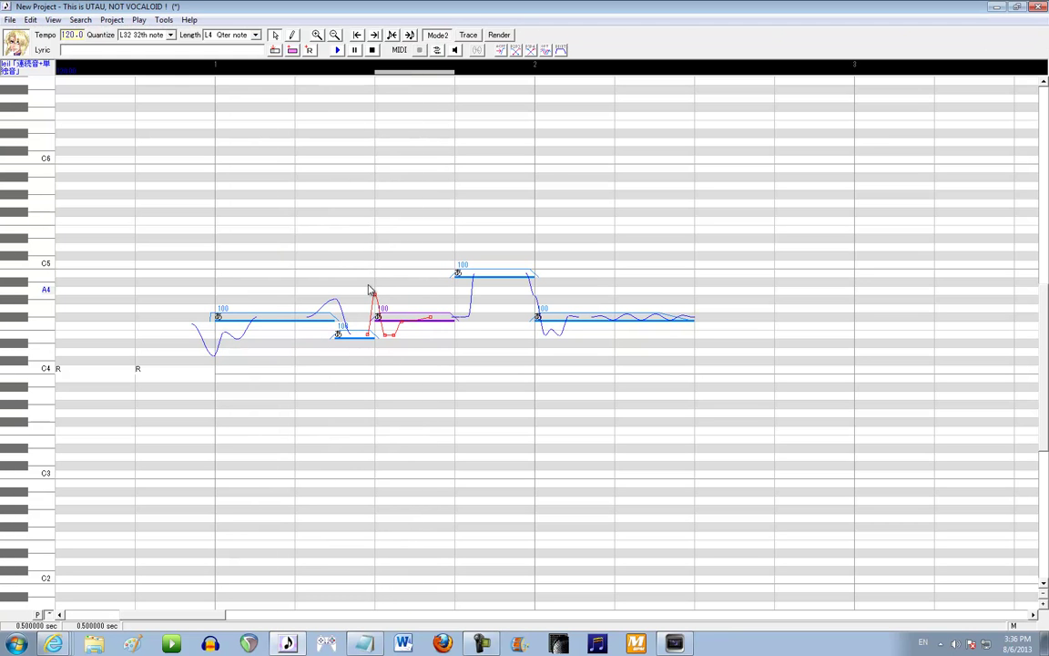
left_click_drag(375, 294, 305, 300)
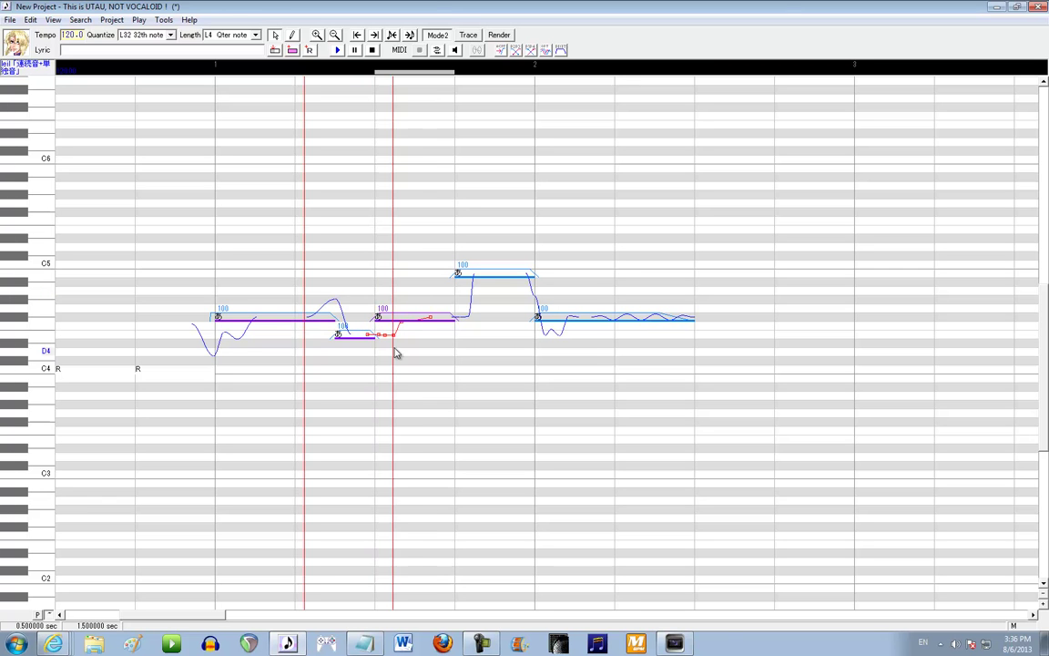
left_click(340, 52)
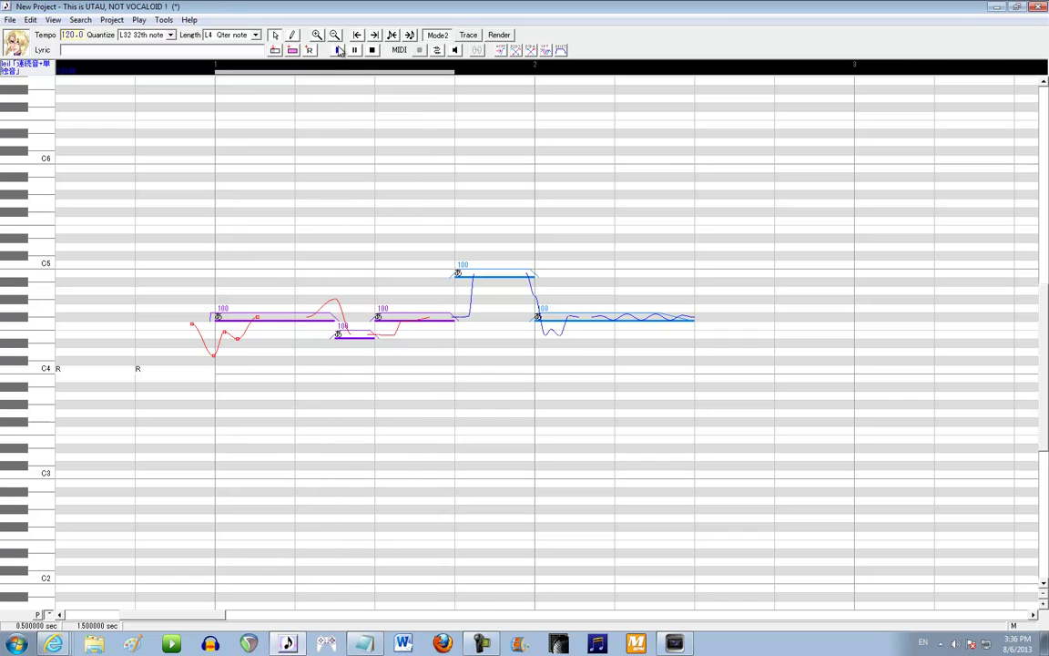
- Pull the control point between the first and second notes down to D4 and play the result
left_click(428, 317)
left_click(358, 333)
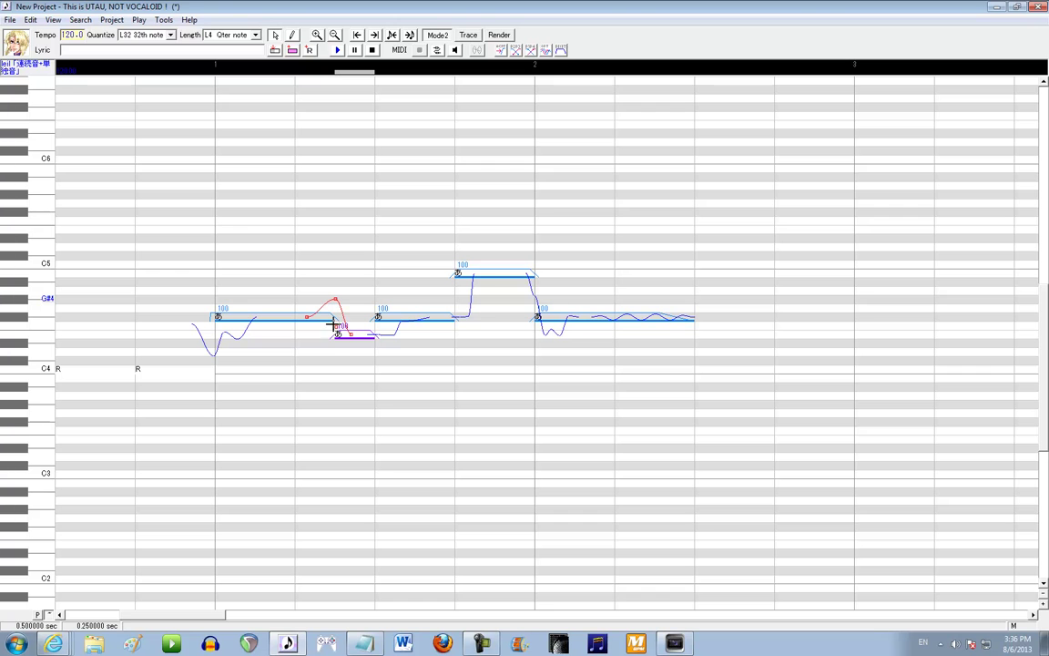
left_click_drag(334, 298, 335, 352)
left_click(337, 50)
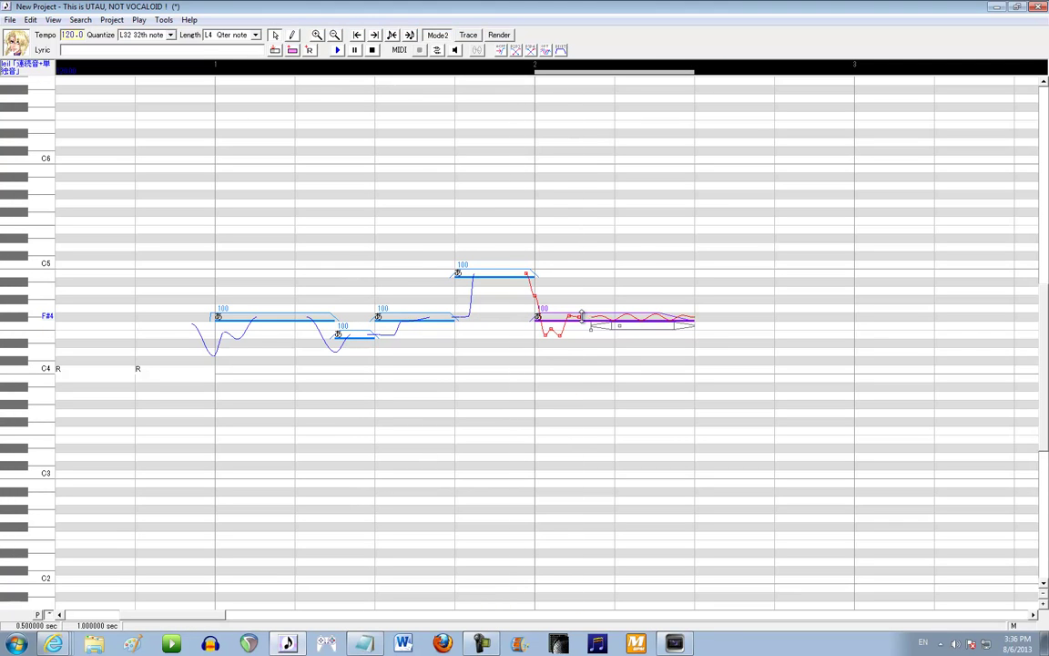
- Extend the fifth note's pitch curve at F#4 to the note's end with added control points
right_click(583, 321)
left_click(620, 384)
left_click_drag(583, 317, 687, 316)
right_click(688, 316)
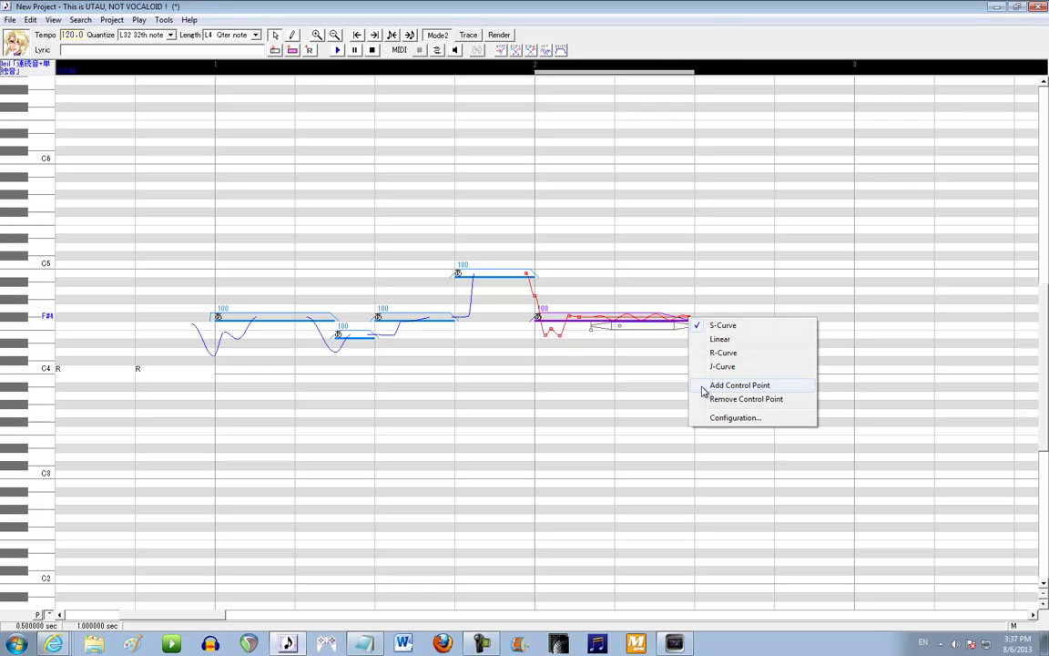
left_click(706, 385)
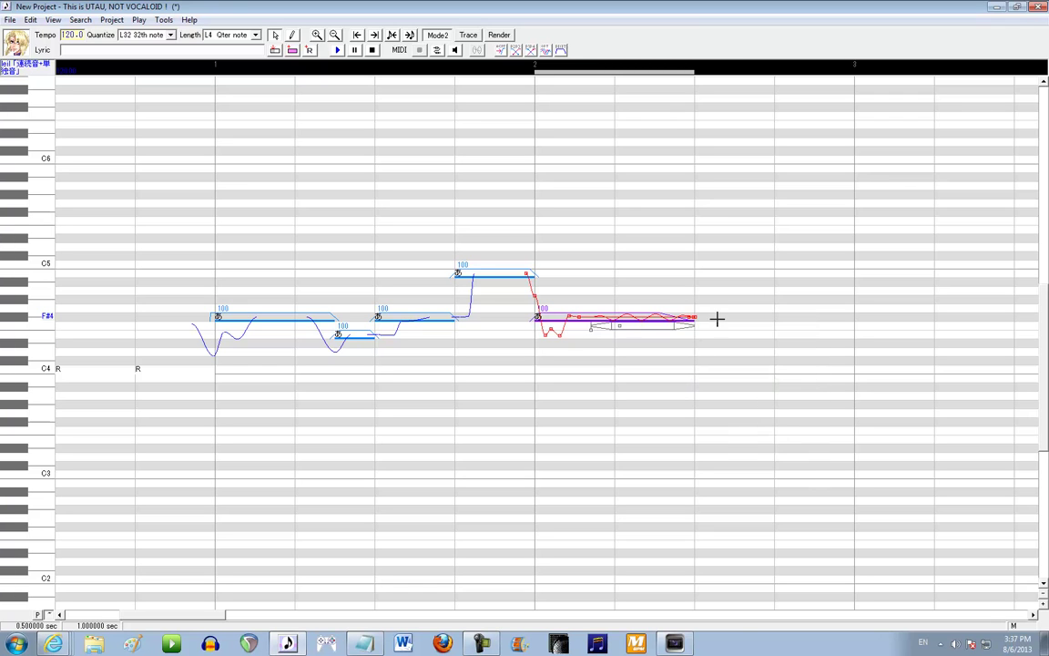
- Add a final control point to the fifth note's curve, drop it to about C#4 at the note's end, and play it
right_click(690, 317)
left_click(721, 386)
left_click_drag(691, 317, 695, 358)
left_click(334, 52)
- Raise the fifth note's last control point to B4, play the result, and clear the selection
left_click_drag(695, 359, 695, 271)
left_click(337, 51)
left_click(729, 344)
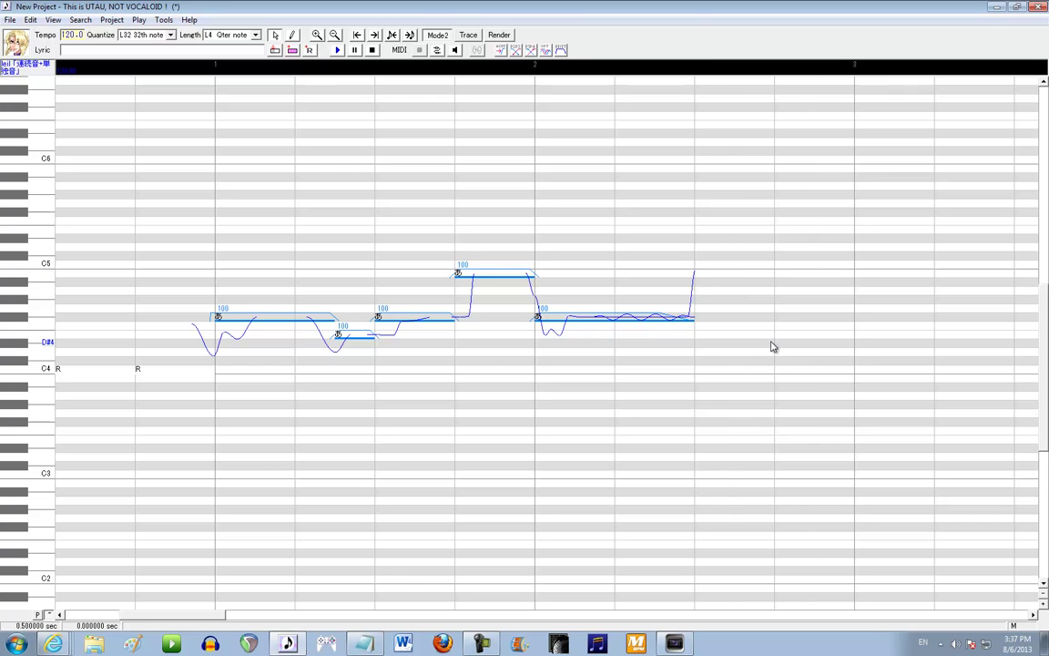
- Raise the lowest control point at the start of the first note's pitch curve to about A#4
left_click(228, 368)
left_click_drag(213, 355, 209, 281)
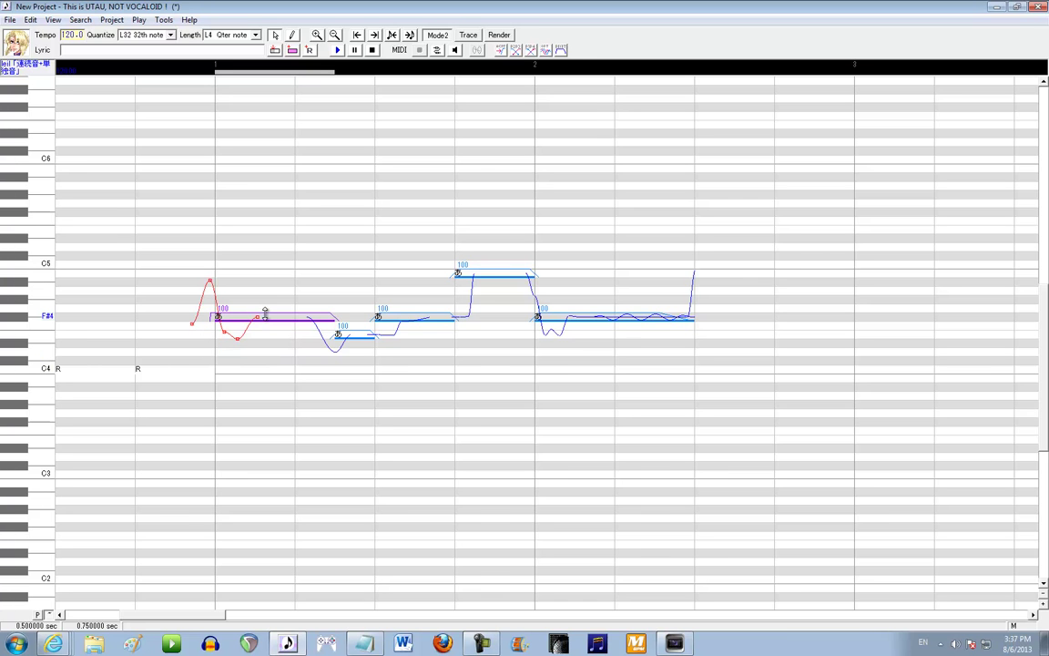
- Extend the fourth note's pitch curve with added control points, shaping a small peak and dip around B4 after the rise
left_click(679, 328)
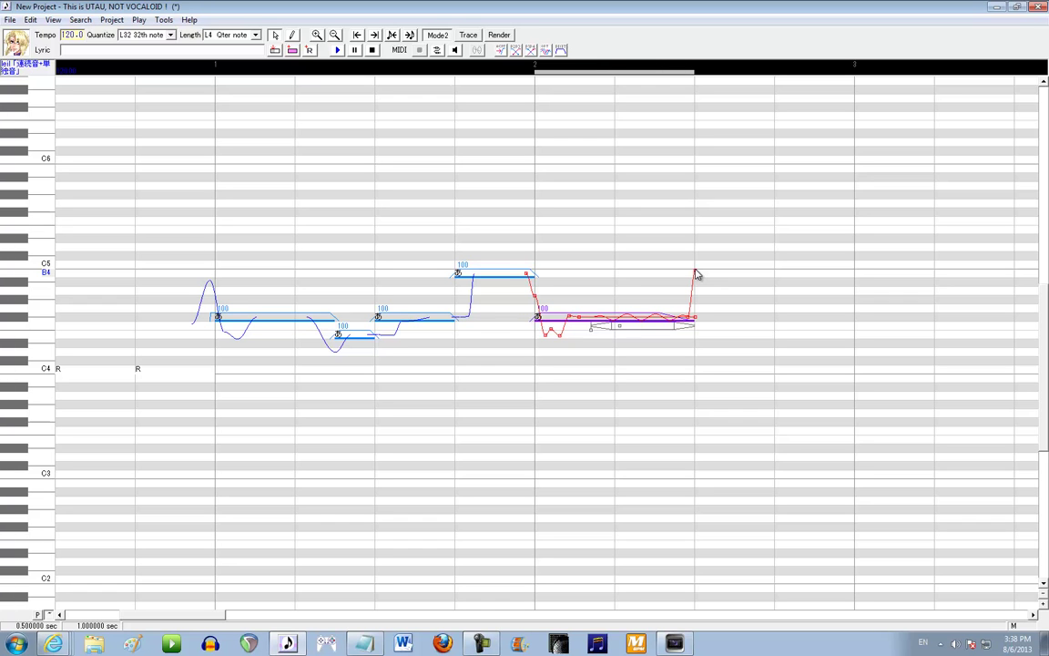
left_click(496, 275)
right_click(474, 275)
left_click(512, 342)
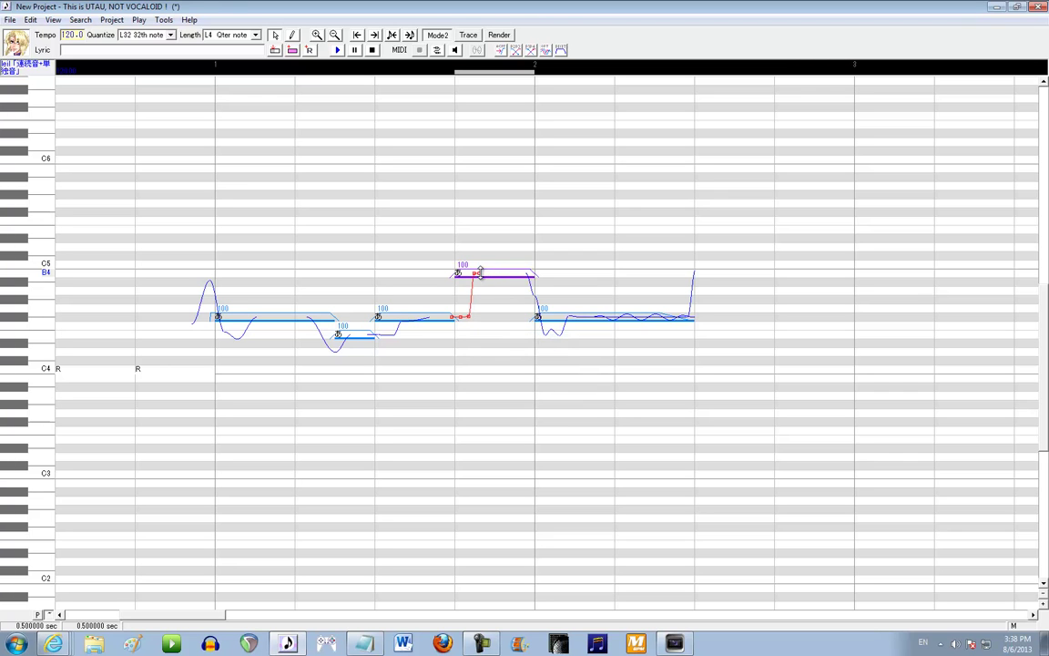
right_click(475, 274)
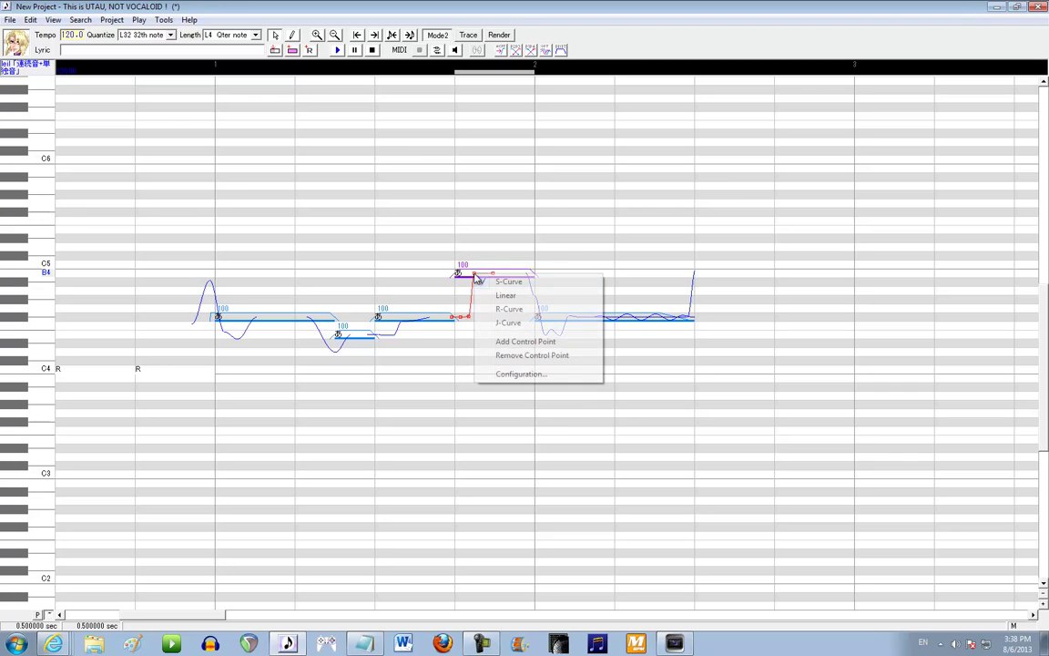
left_click(510, 341)
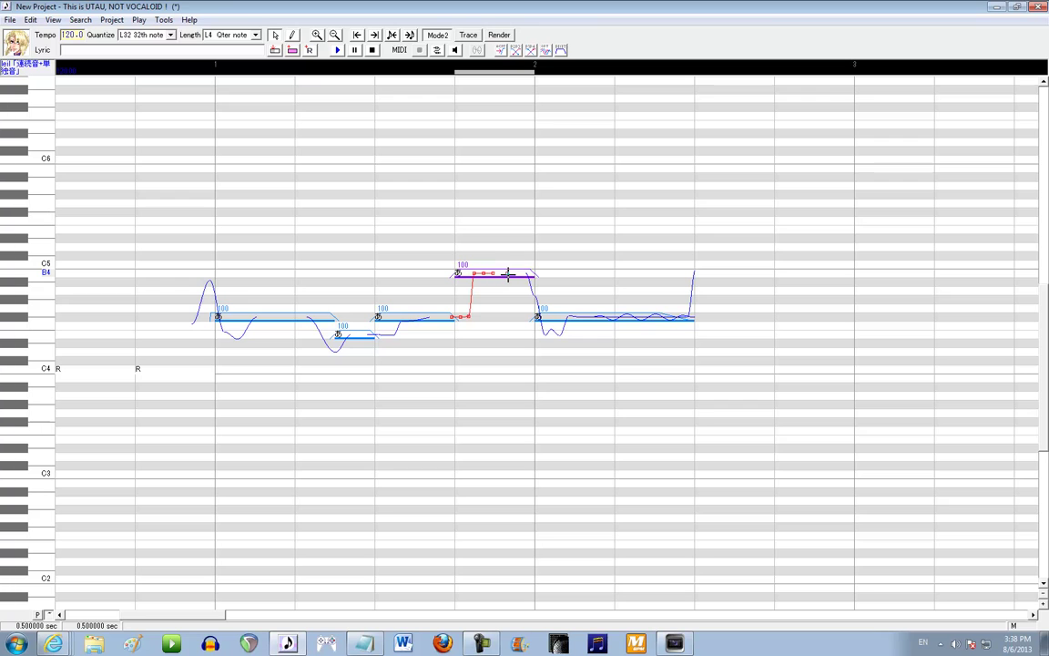
right_click(477, 271)
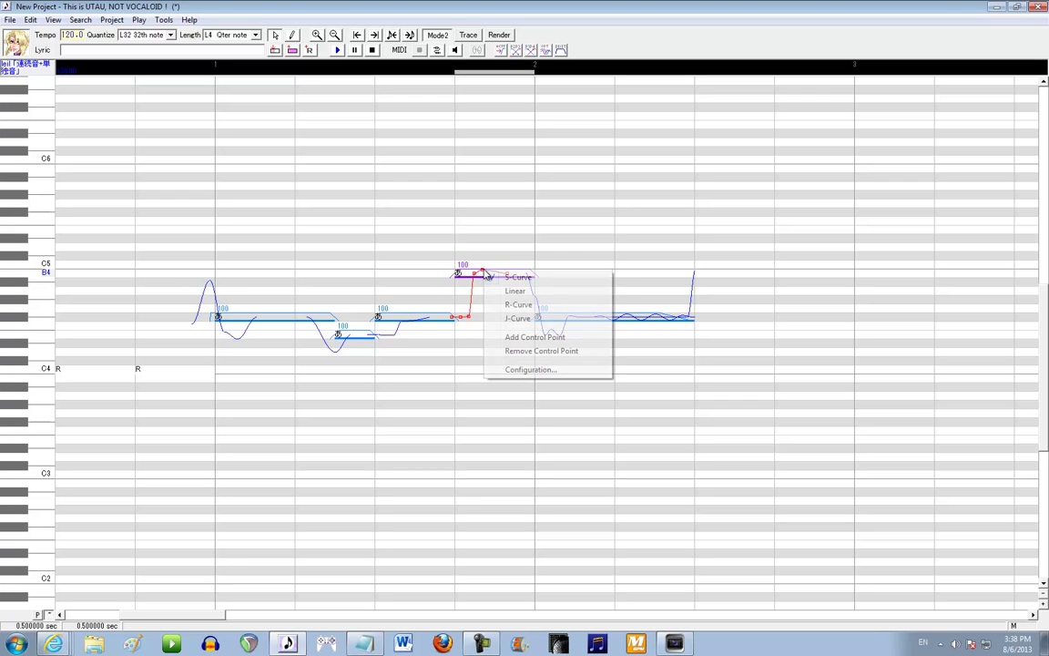
left_click(515, 338)
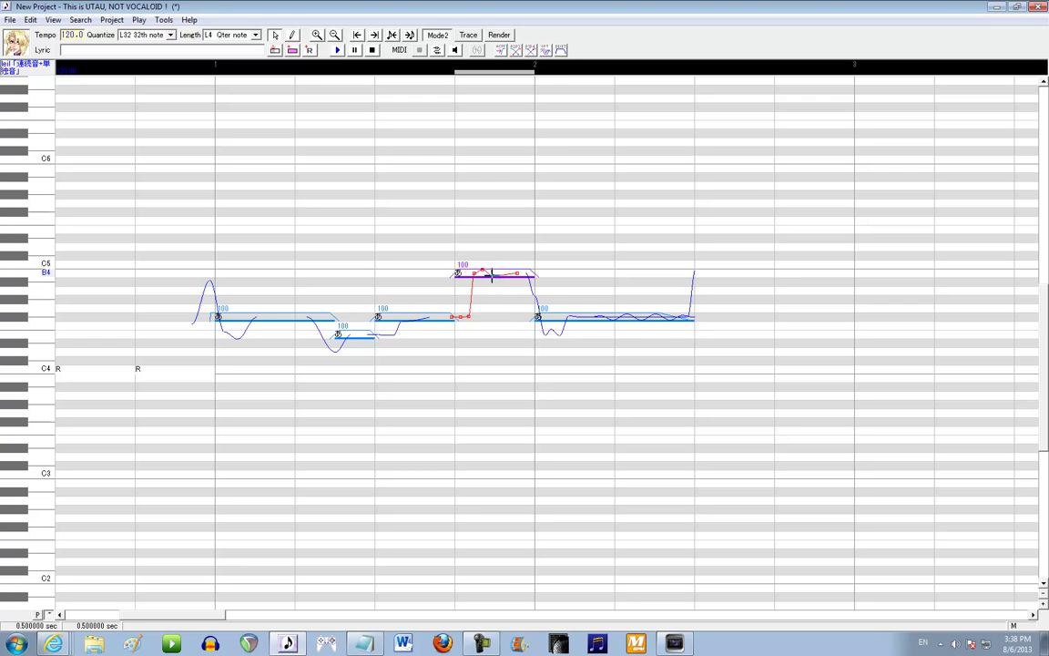
- Continue the fourth note's curve to its end with added control points alternating slightly above and below B4, and play the note
right_click(499, 277)
left_click(529, 343)
right_click(506, 271)
left_click(530, 336)
right_click(531, 273)
left_click(545, 325)
key("space")
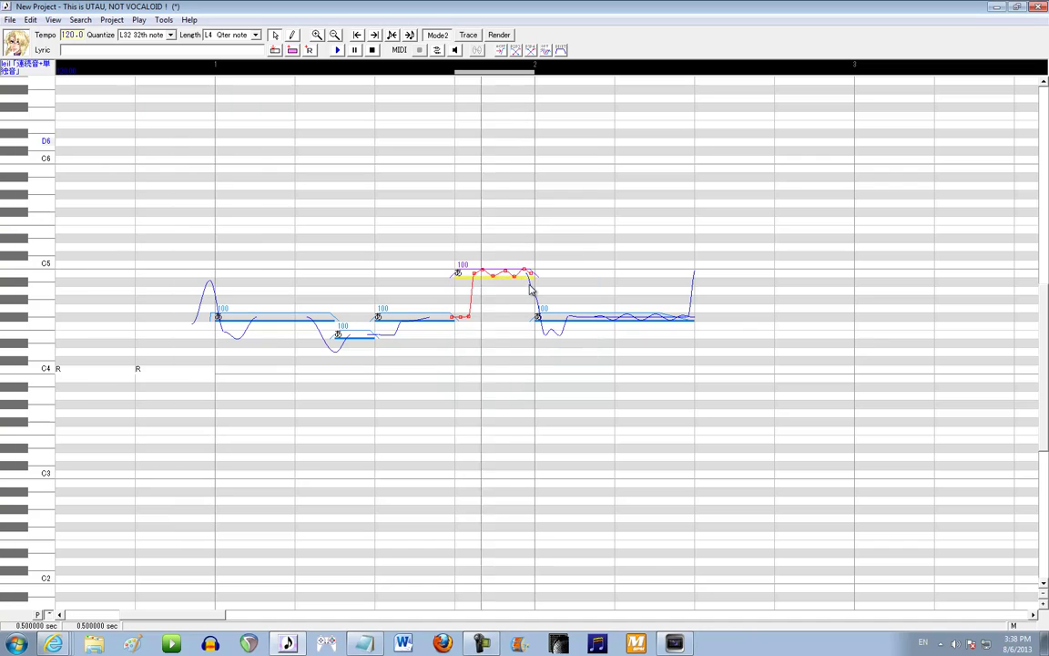